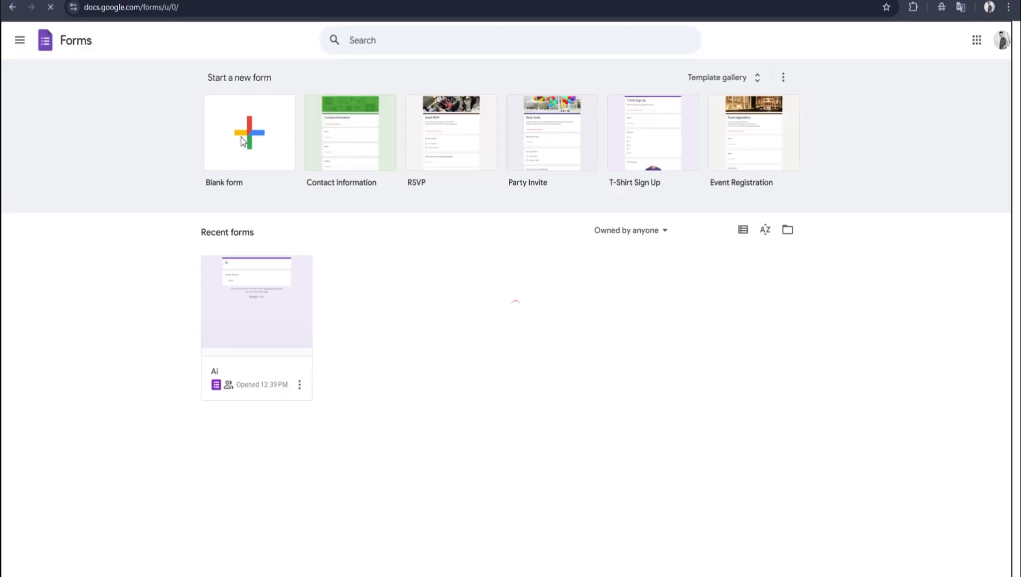
Step: Create a new blank form and set its title to "Ai"
click(241, 140)
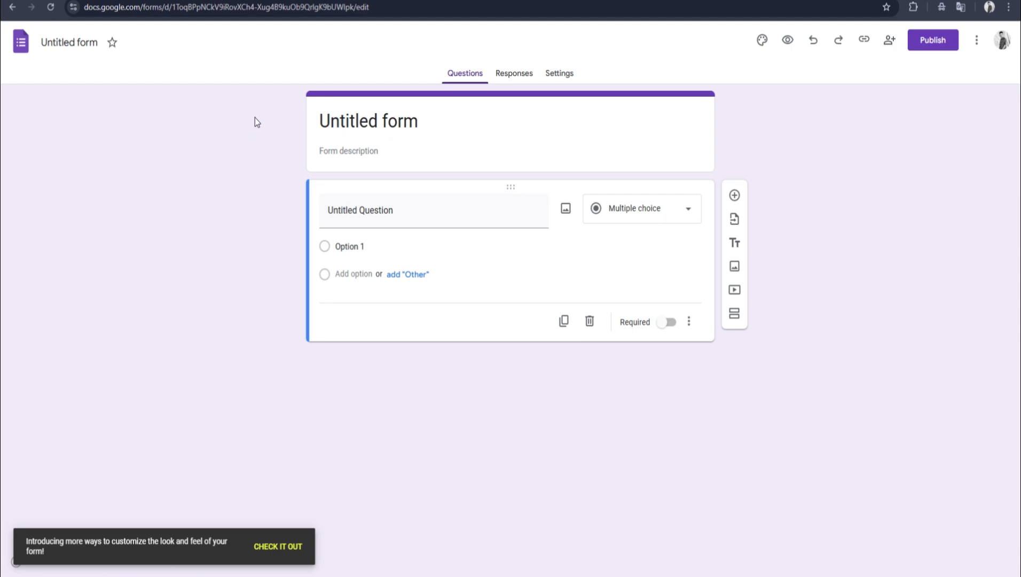
click(359, 146)
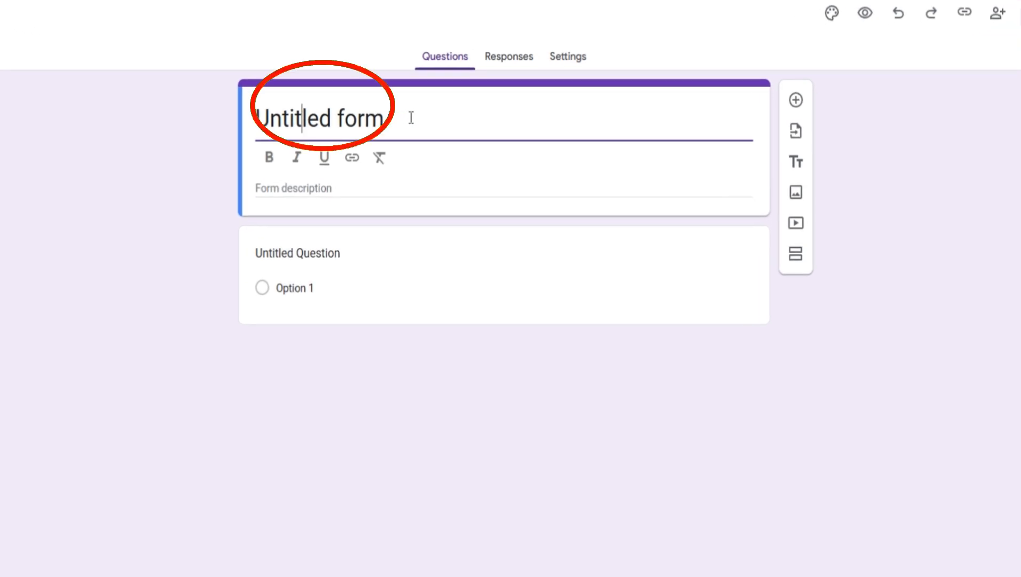
drag(411, 118, 114, 145)
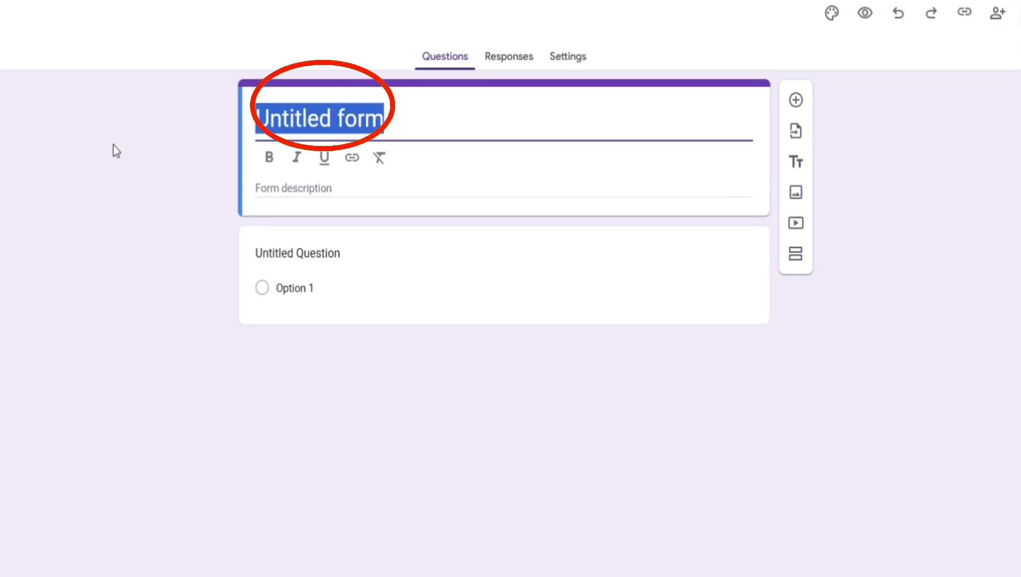
text(Ai)
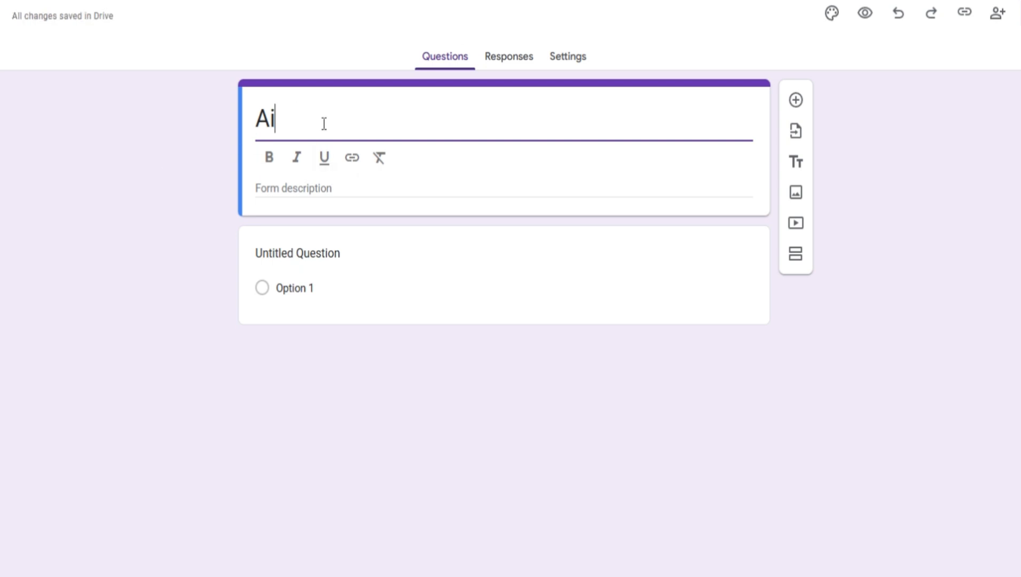
Step: Enter "this is ai related" as the form description
click(335, 192)
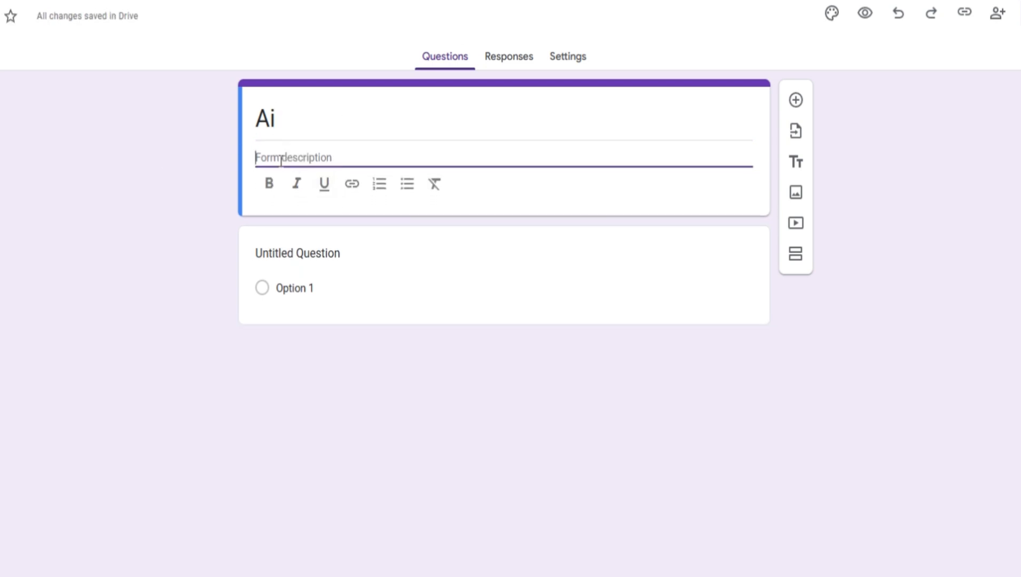
text(th)
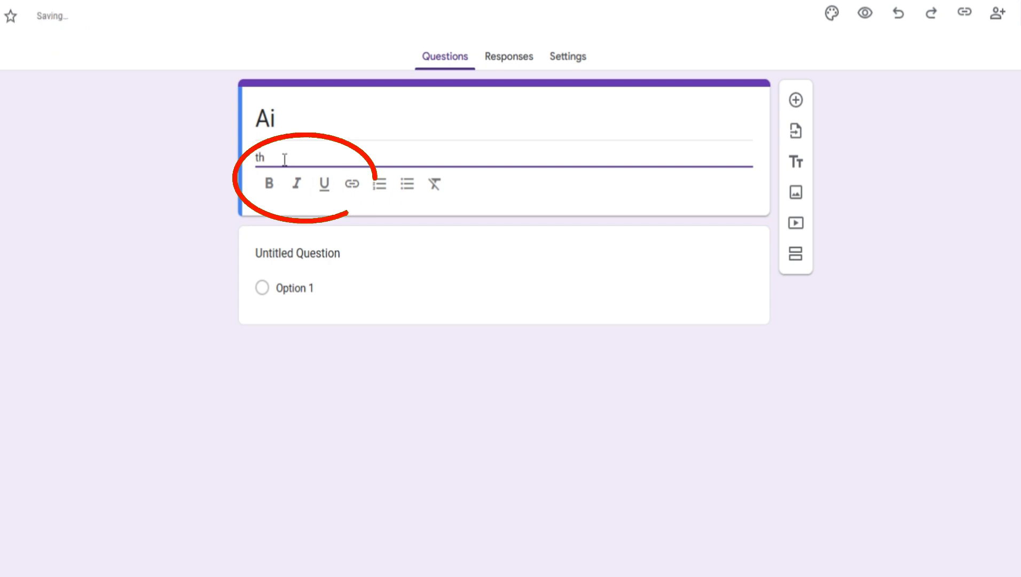
text(is is ai re)
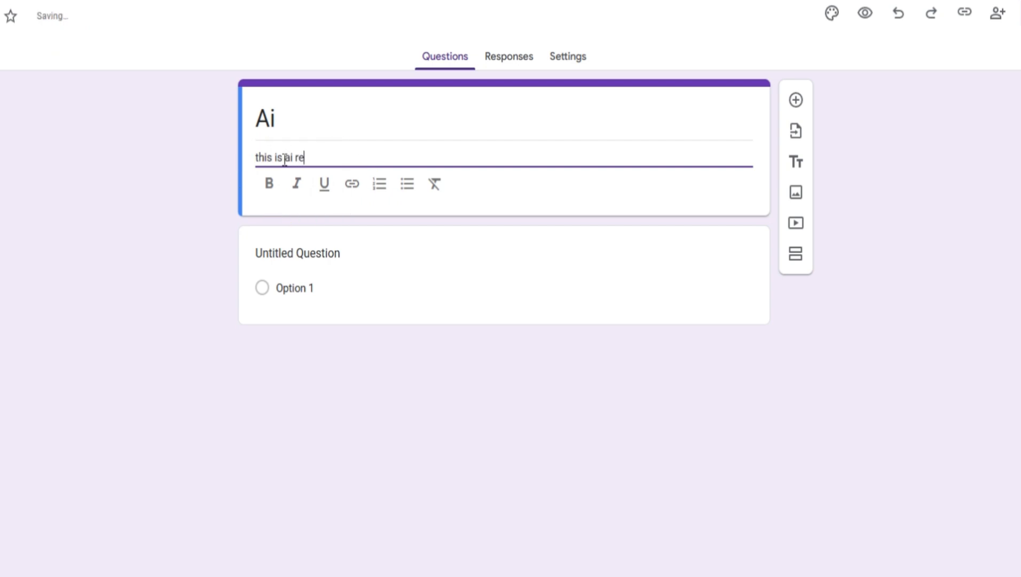
text(lated)
key(Return)
Step: Set the first question's text to "which is your fvt color?"
click(477, 266)
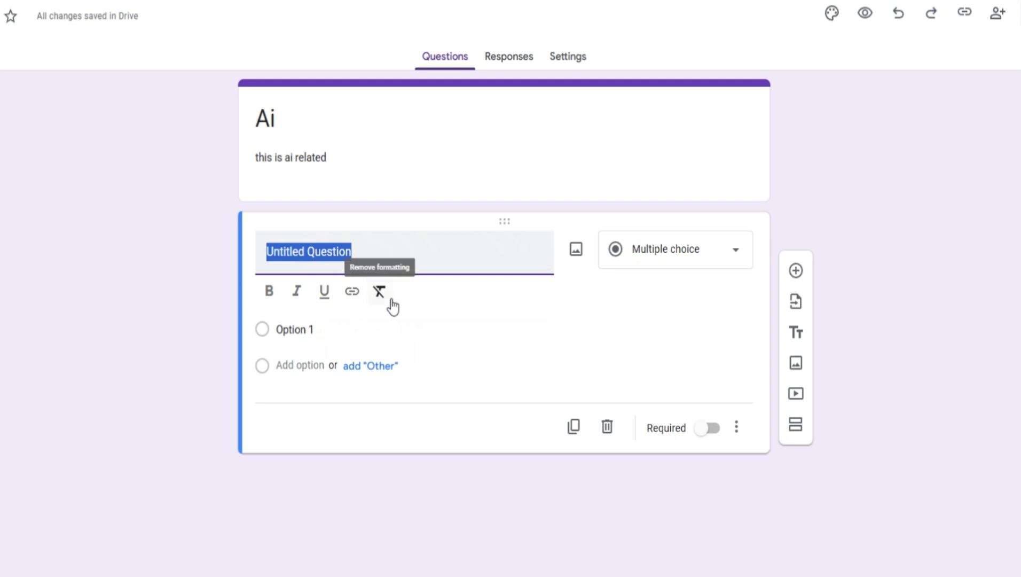
text(which )
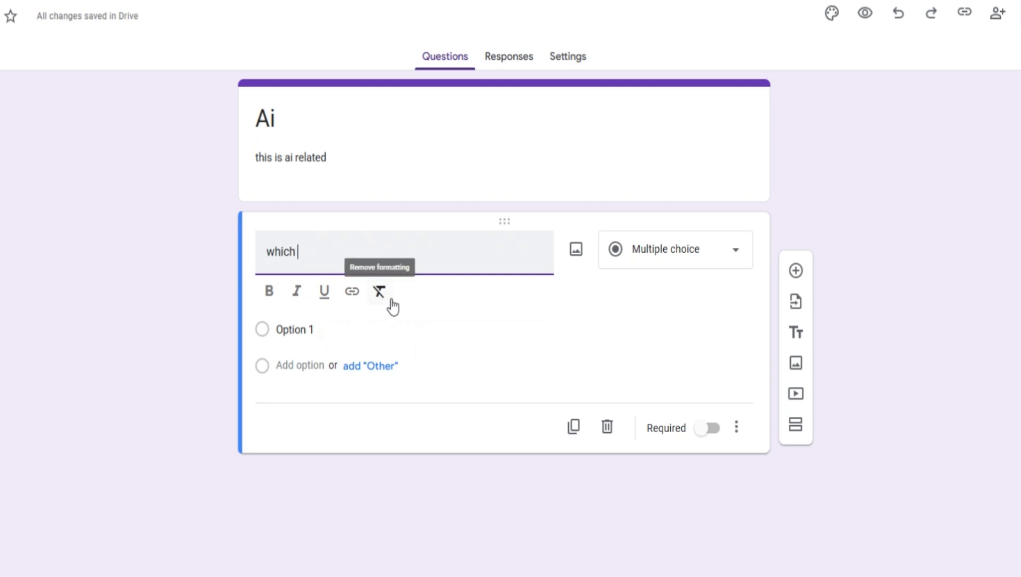
text(is your fvt color?)
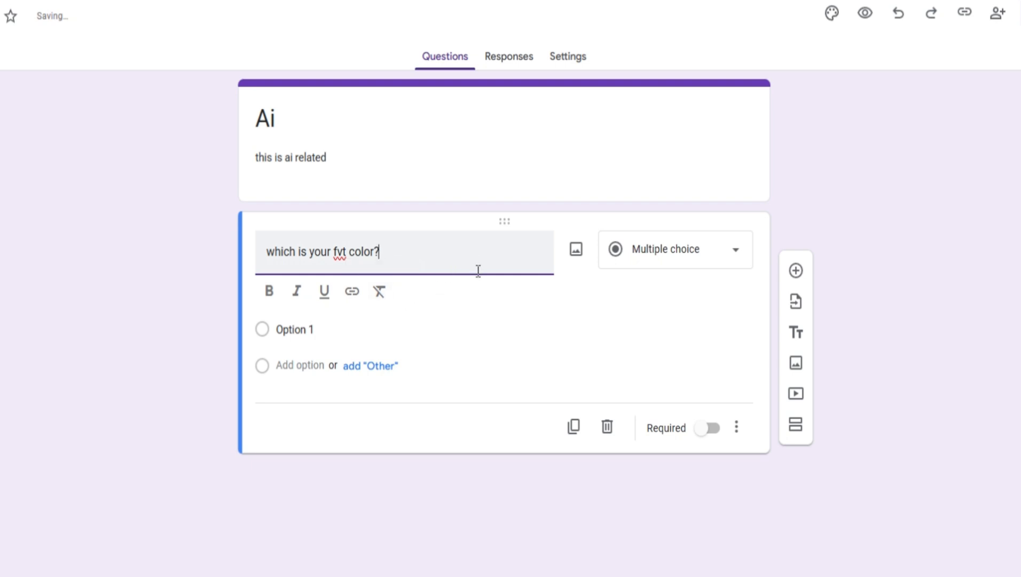
Step: Change the color question to File upload with uploads to Drive allowed, and try to return it to Multiple choice
click(483, 332)
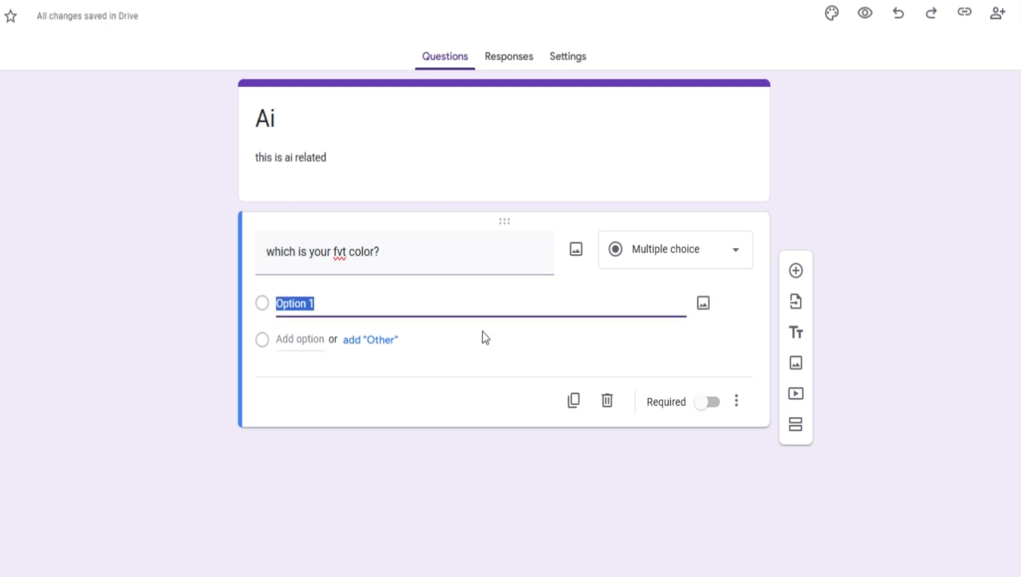
click(676, 258)
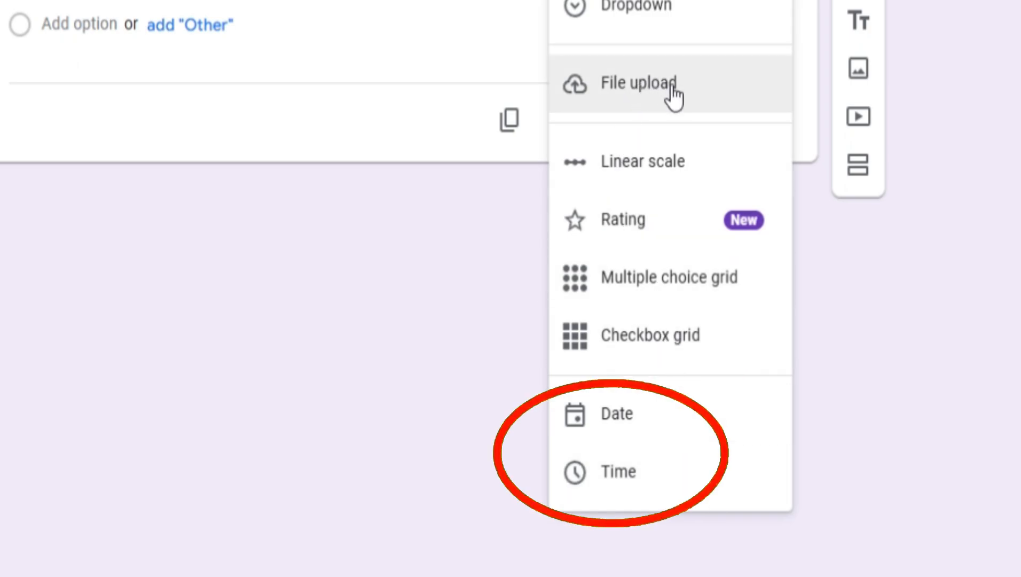
click(660, 88)
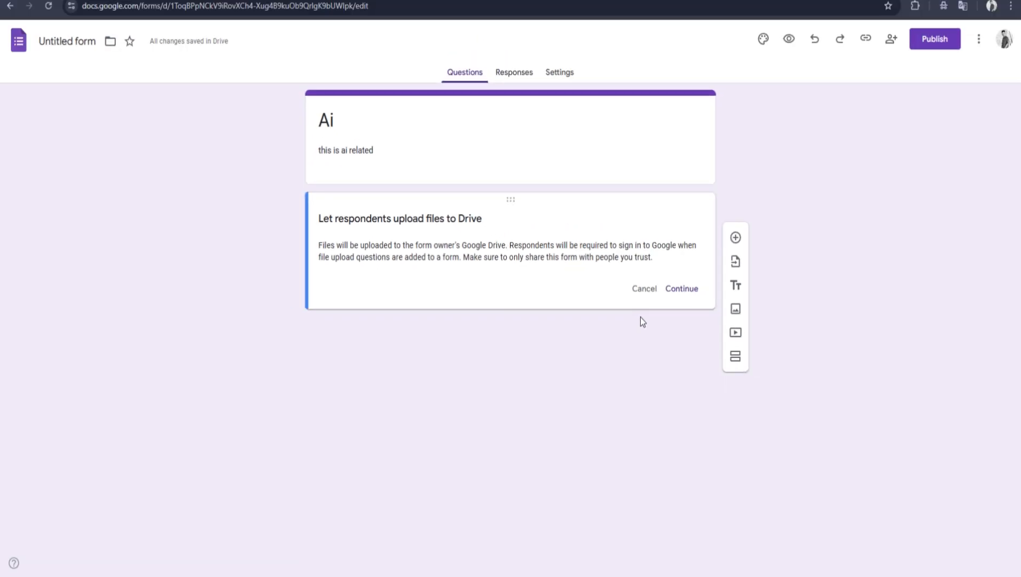
click(679, 291)
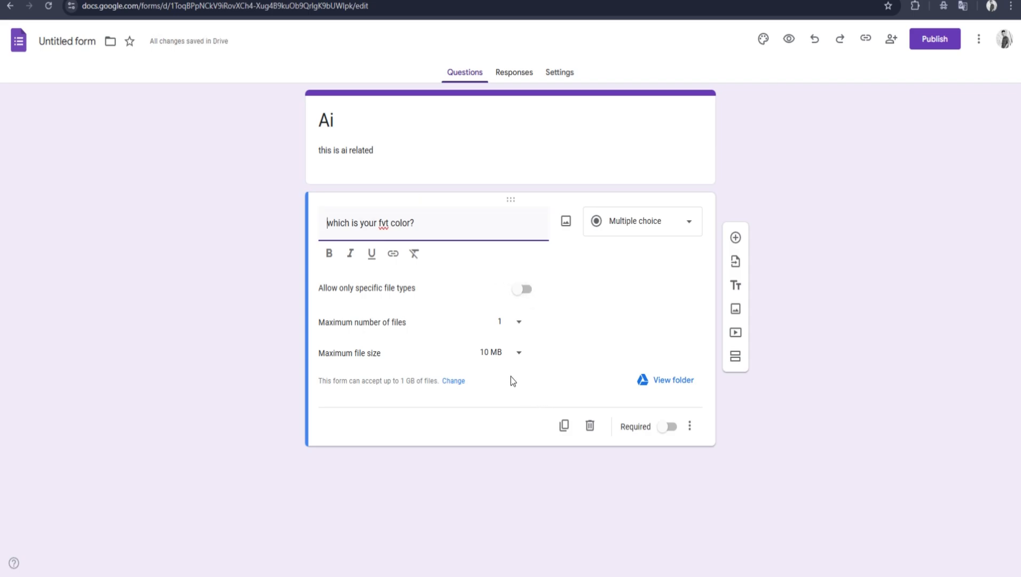
click(666, 223)
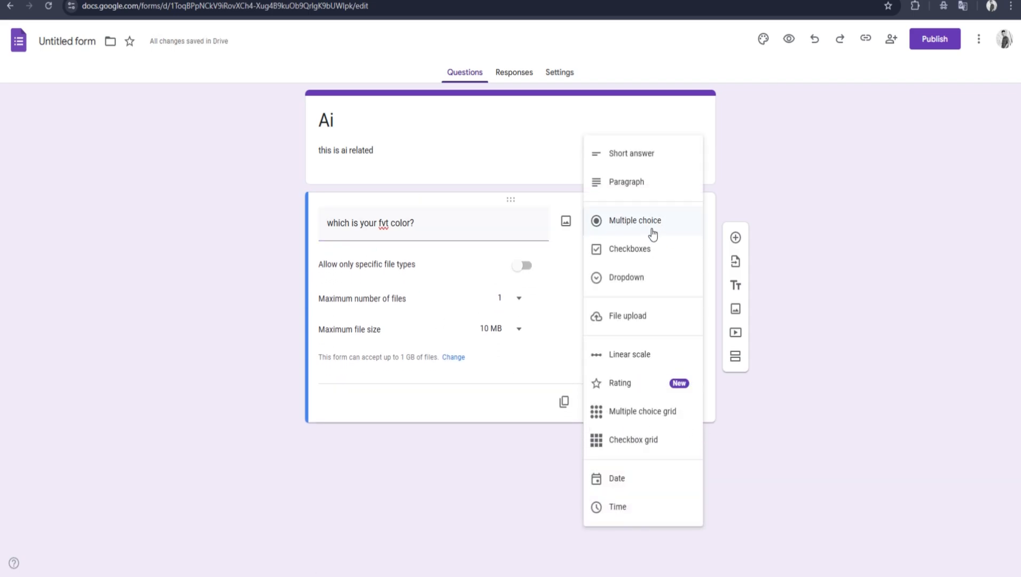
click(652, 232)
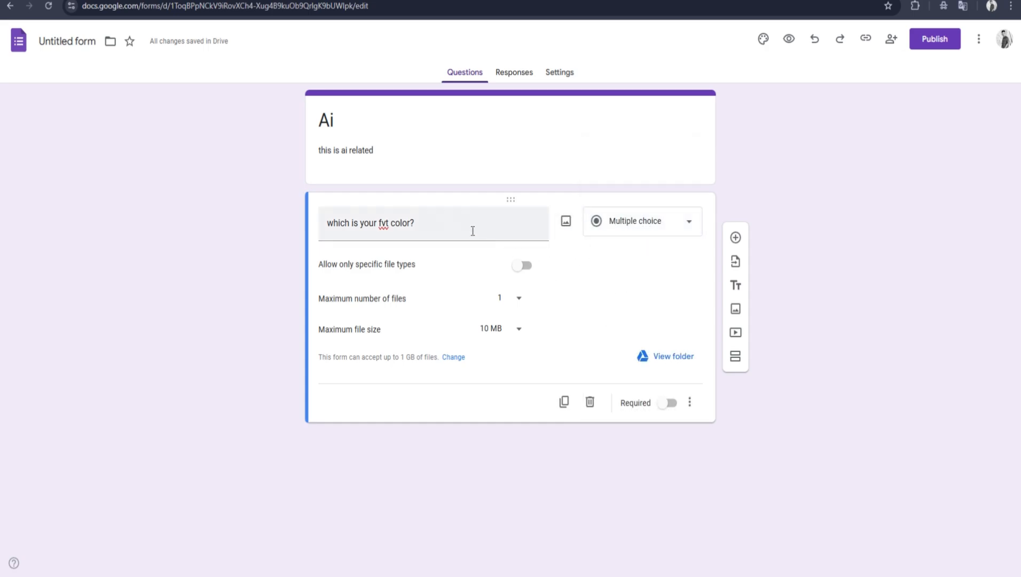
Step: Switch the specific file types restriction on and off again, and view the form's total upload size limit setting
click(526, 265)
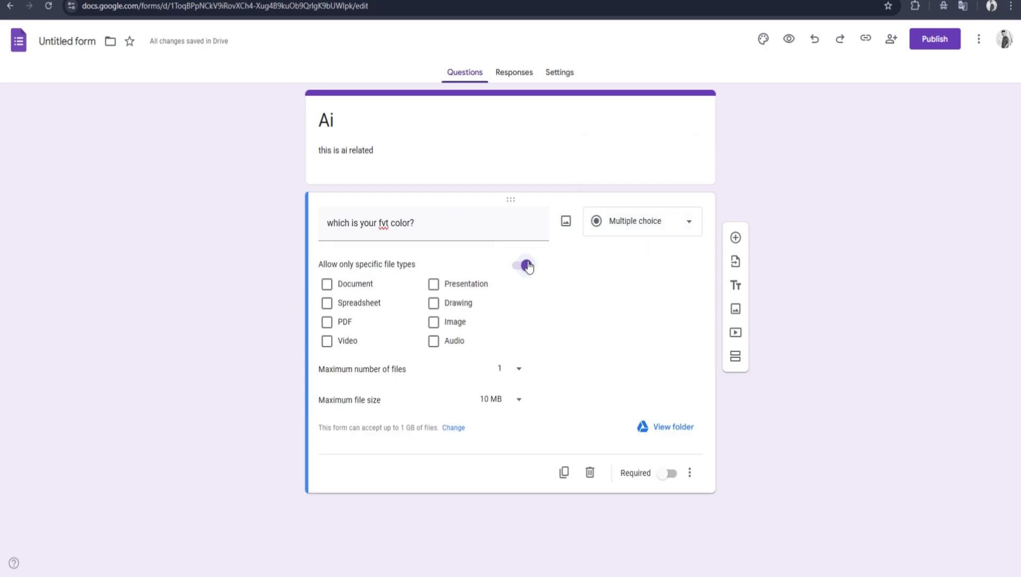
click(526, 265)
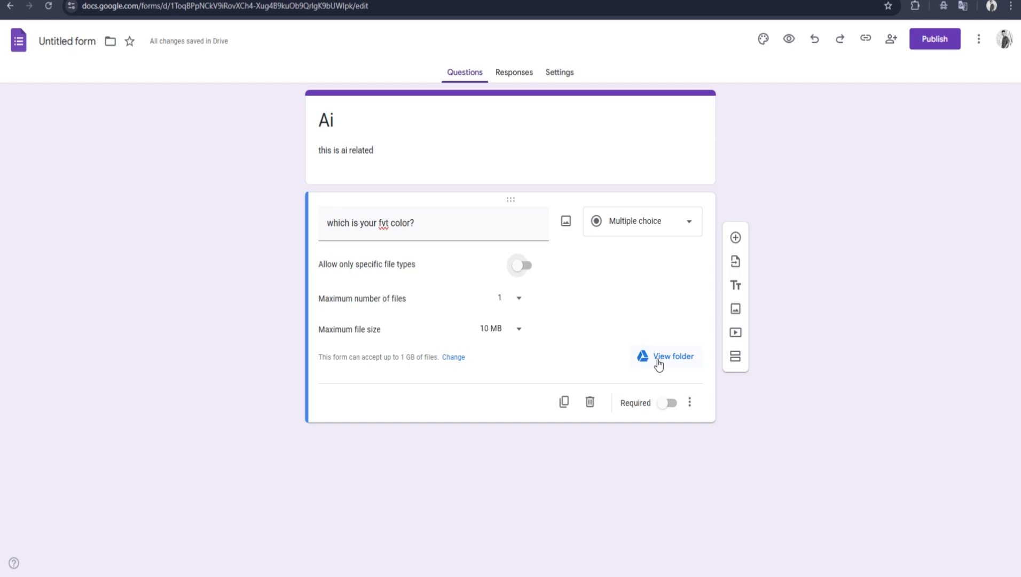
click(451, 357)
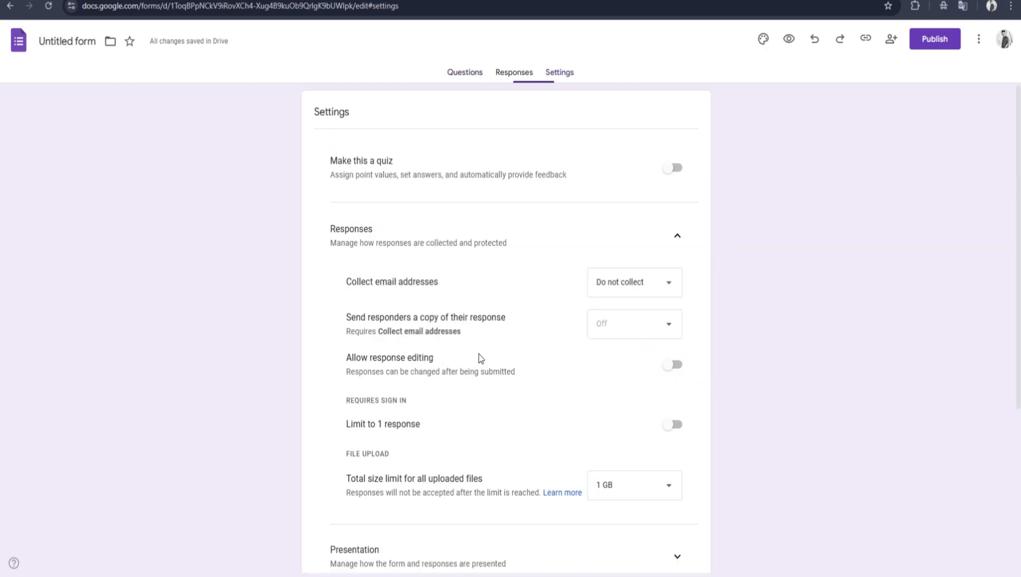
click(455, 76)
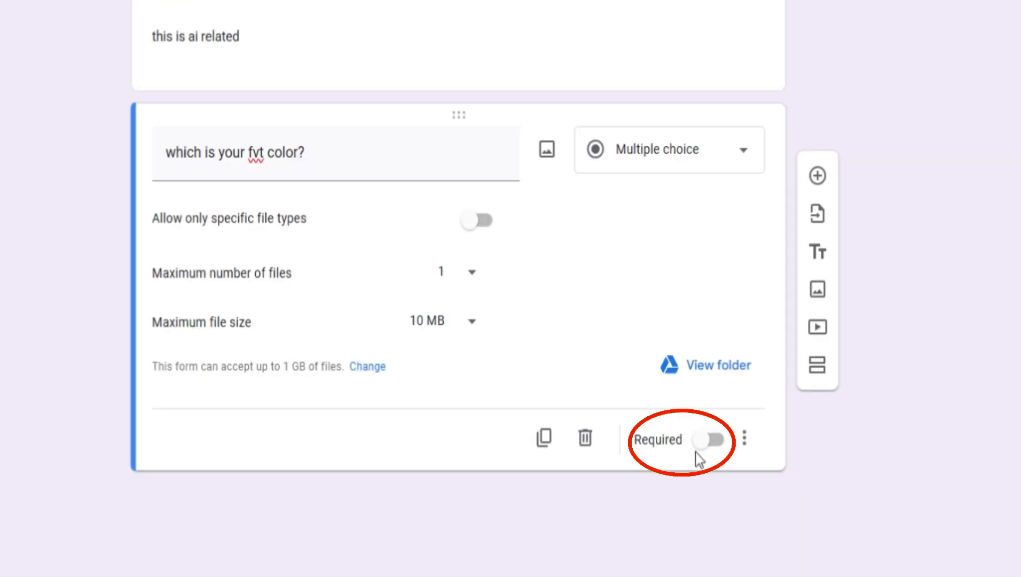
Step: Make the color question required and change its type to Checkboxes
click(719, 449)
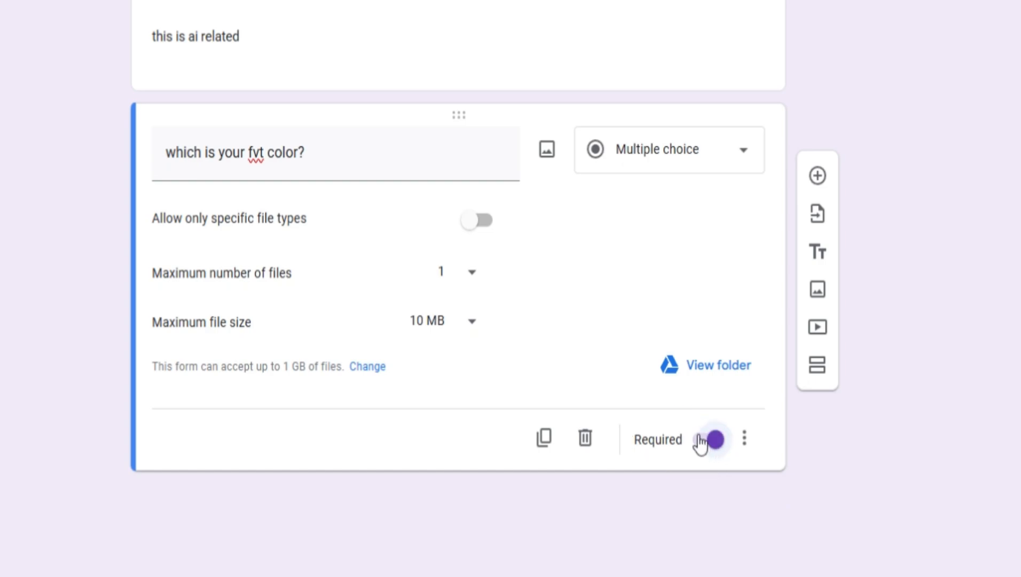
click(688, 425)
click(689, 424)
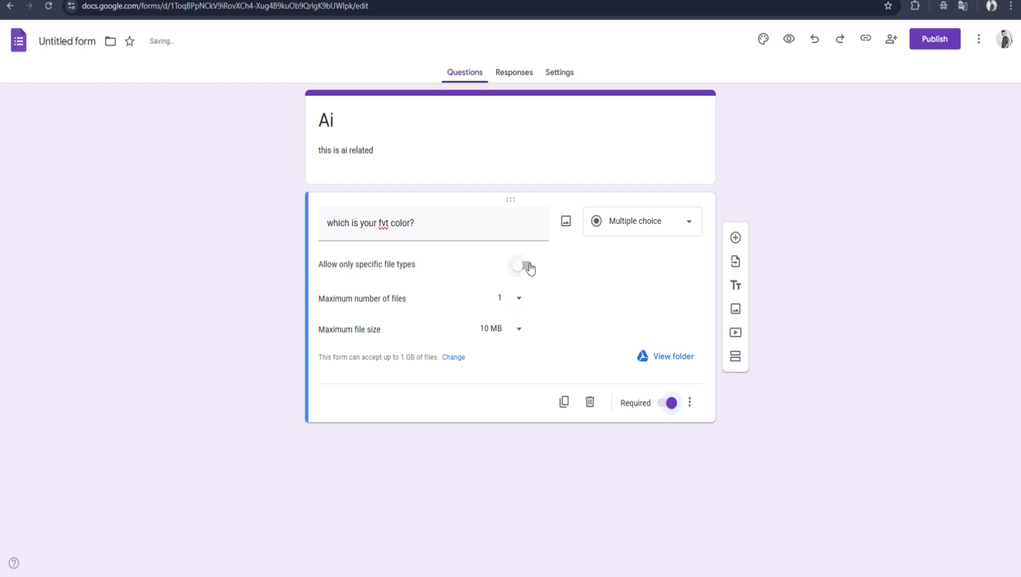
click(632, 230)
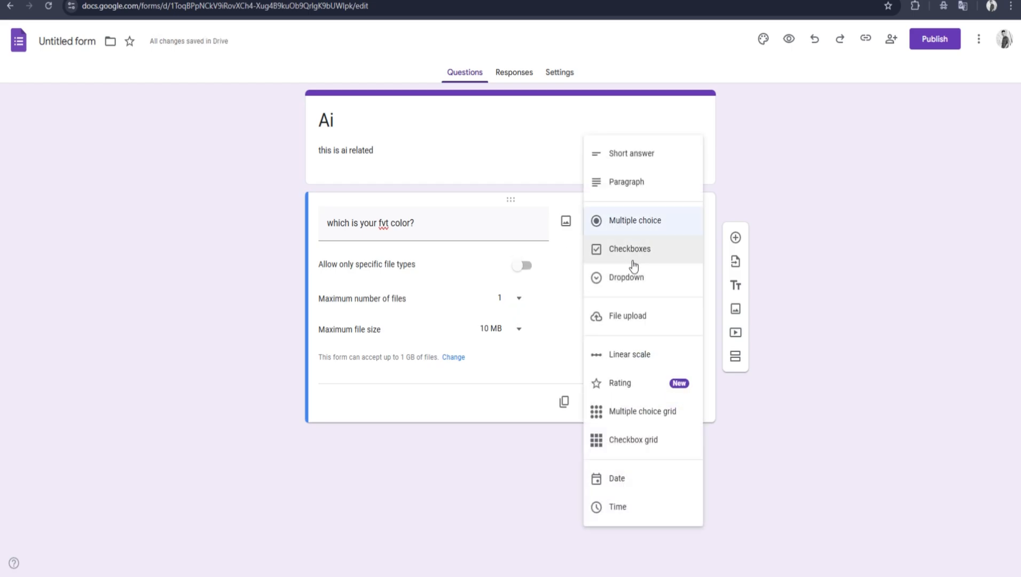
click(632, 256)
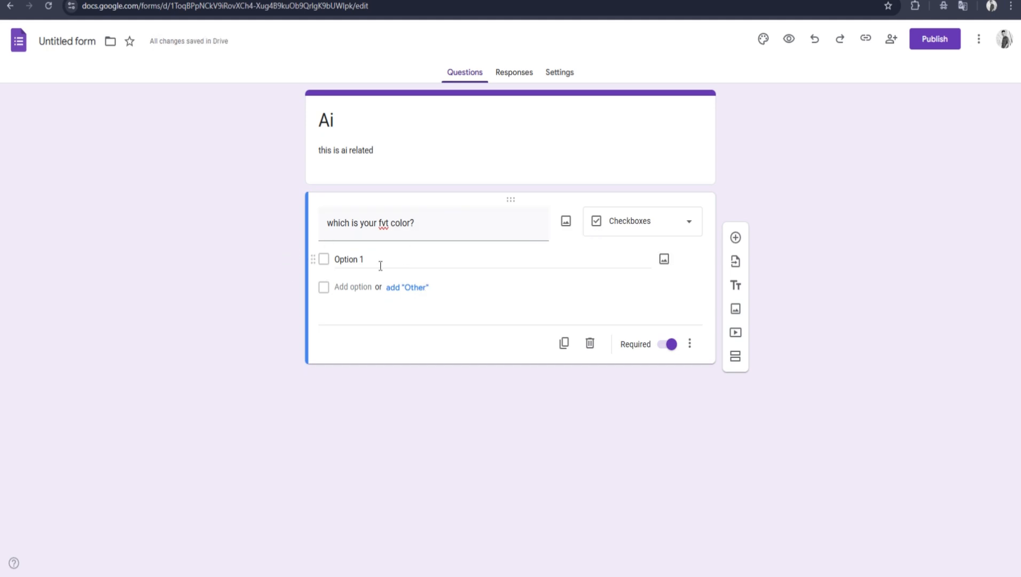
Step: Add an "Other" choice to the color question's checkbox options
click(414, 294)
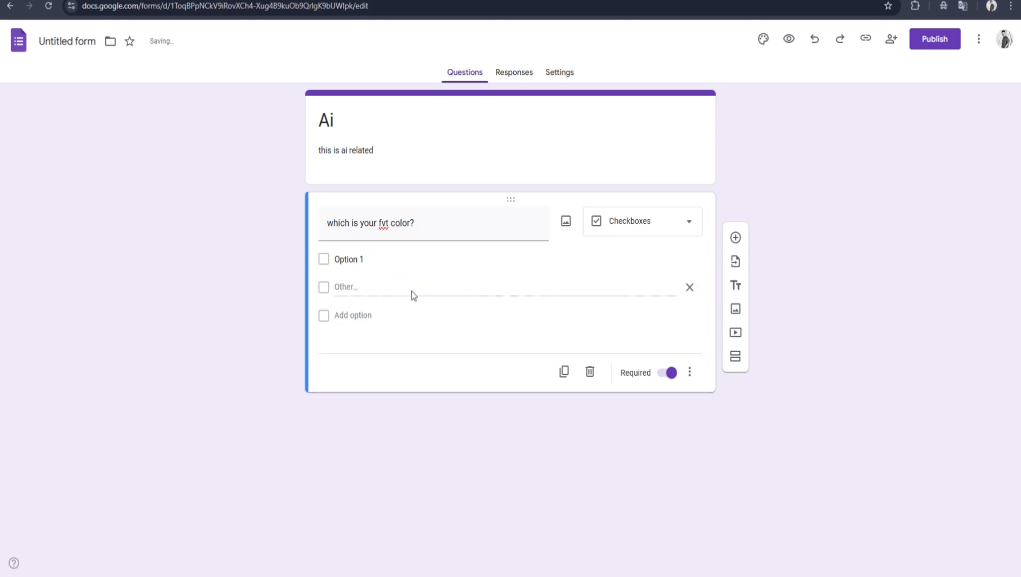
double_click(355, 289)
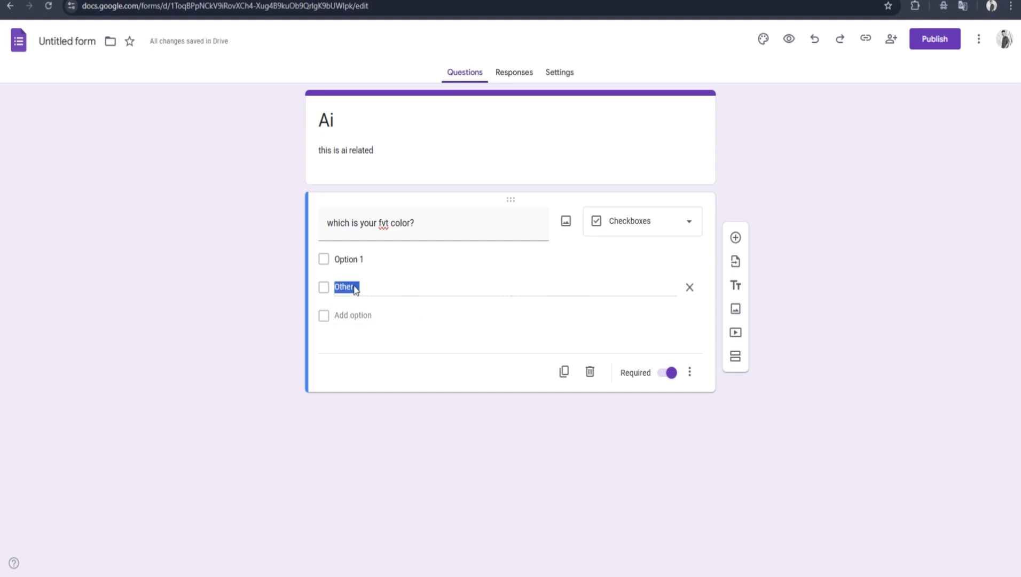
click(403, 289)
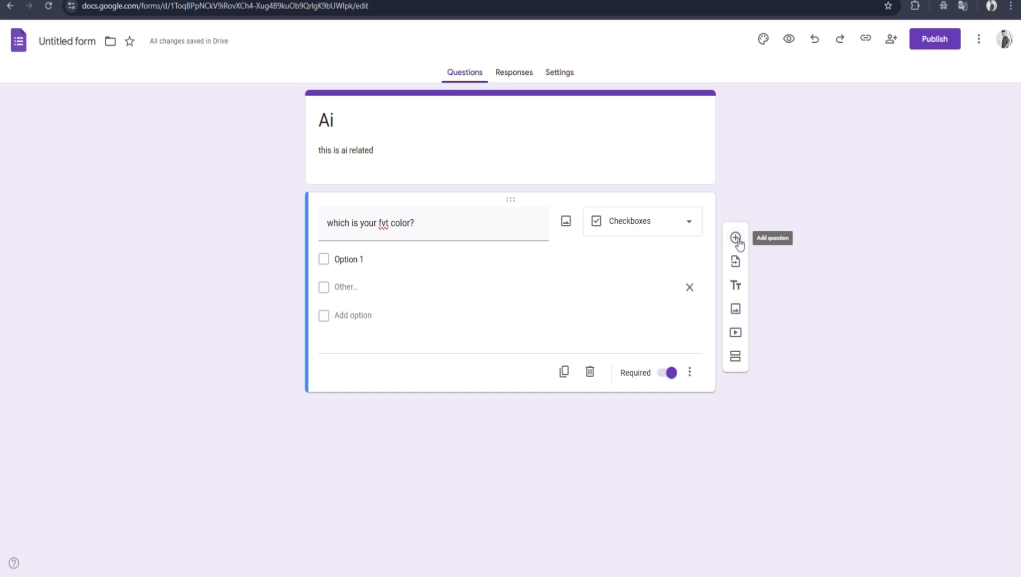
Step: Add a second section after the color question, and collapse and re-expand it
click(736, 357)
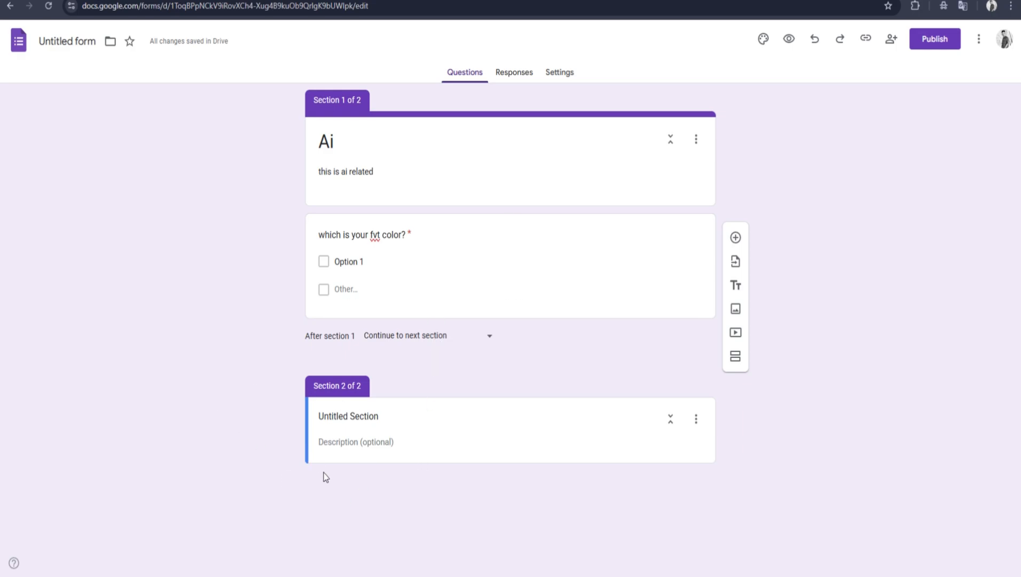
click(379, 448)
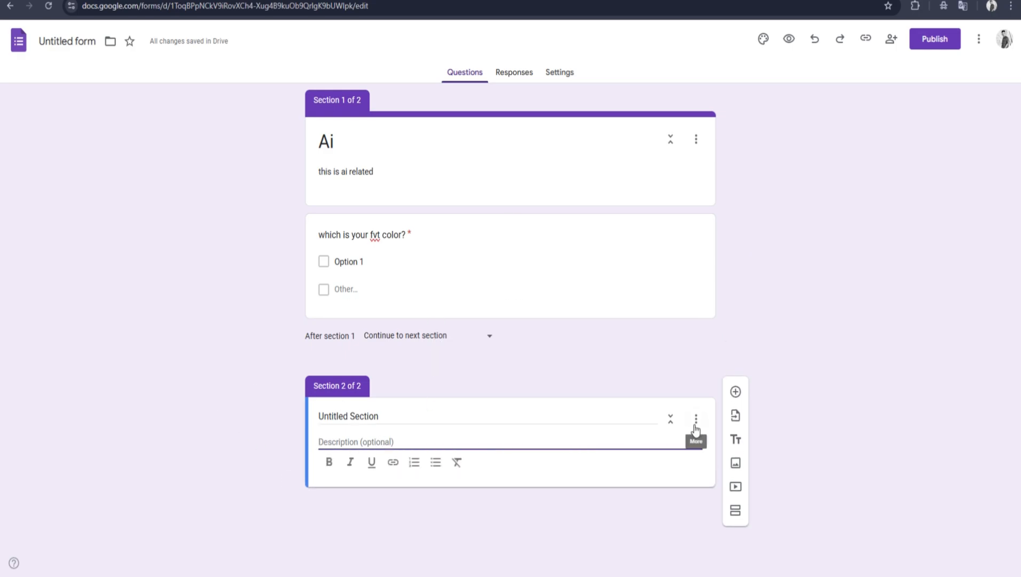
click(671, 426)
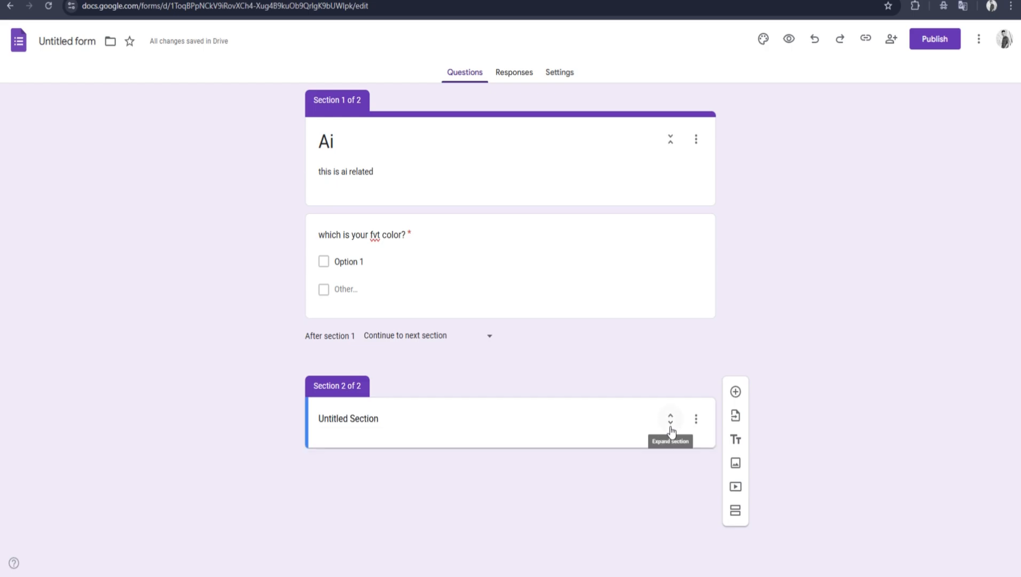
click(670, 424)
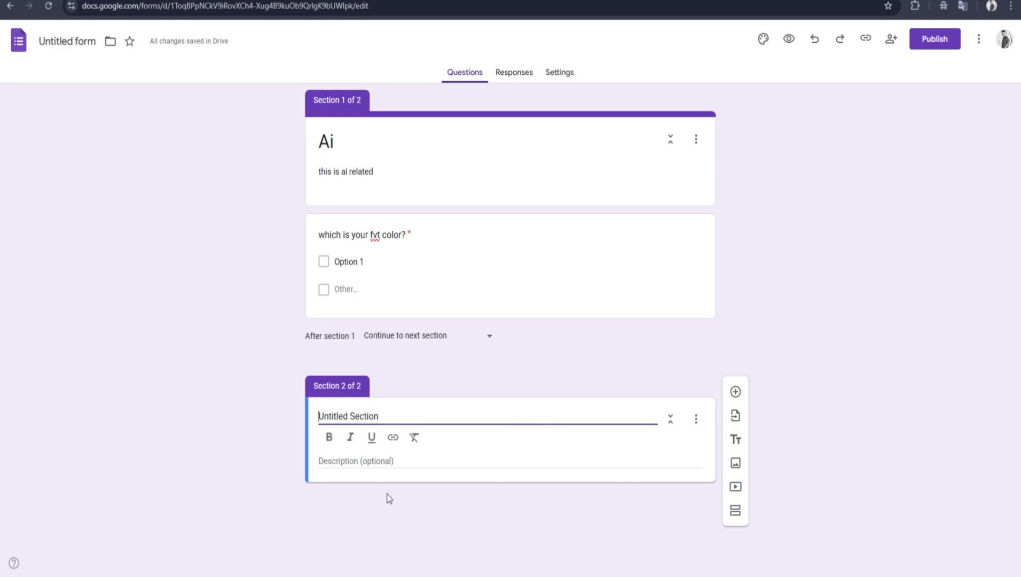
Step: Make the form a quiz in its settings and look through the response, presentation and default options
click(559, 75)
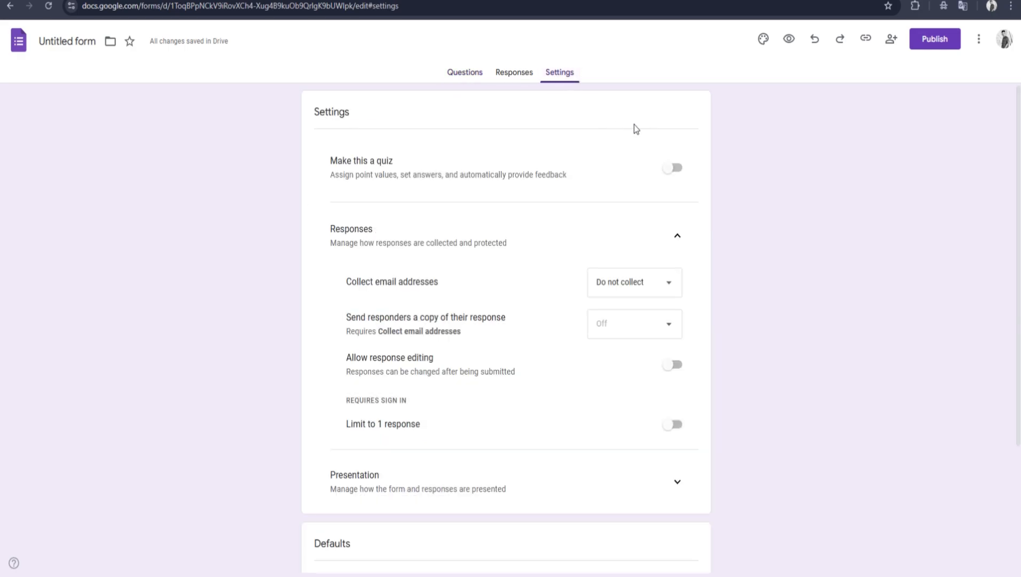
click(674, 168)
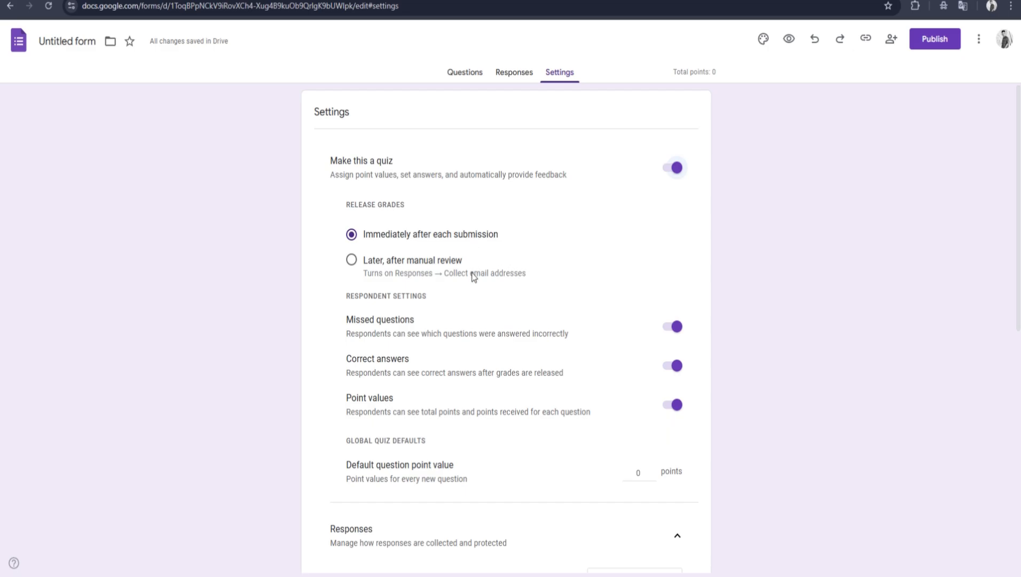
scroll(470, 328, down, 3)
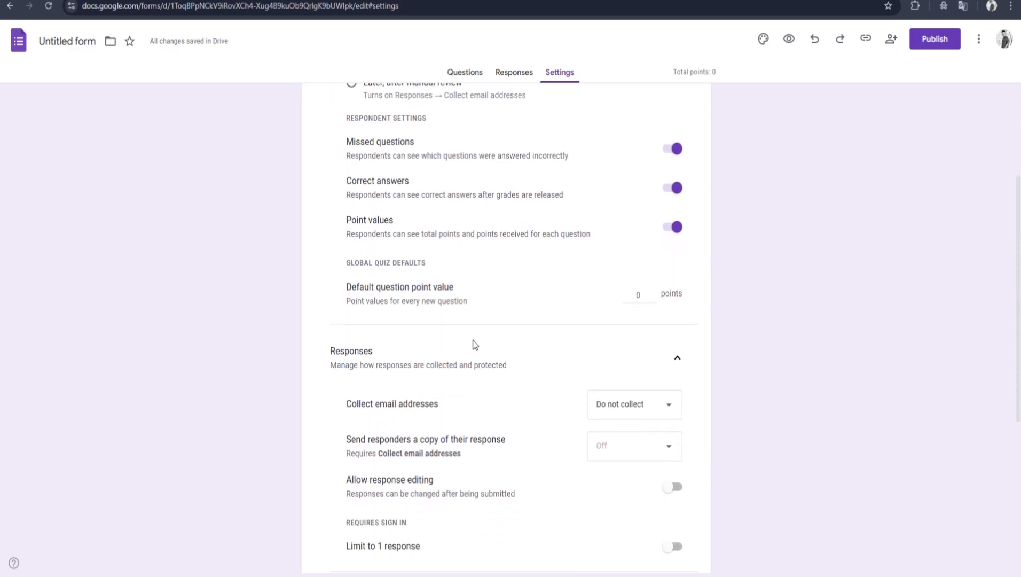
scroll(476, 354, down, 5)
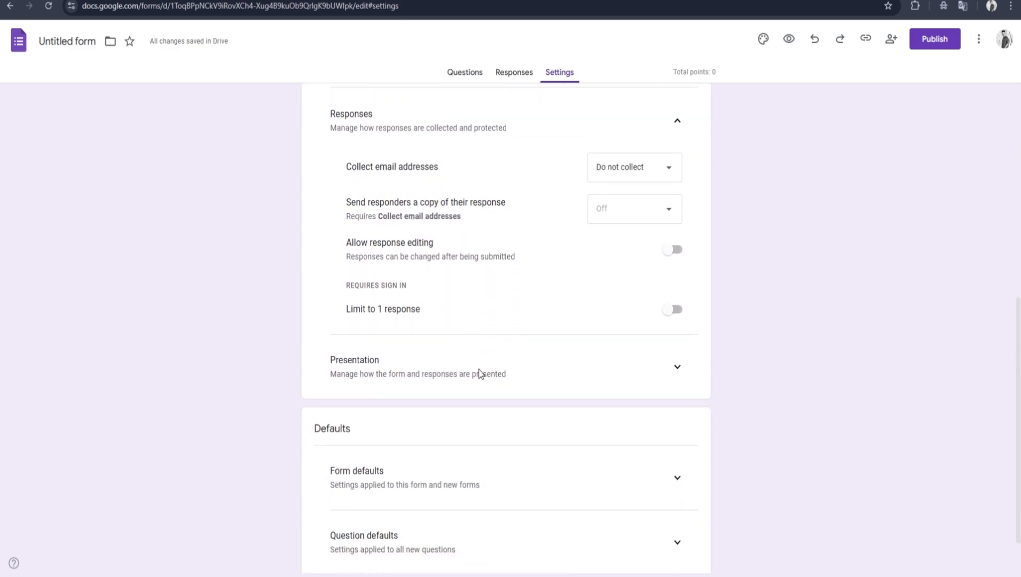
scroll(484, 322, down, 1)
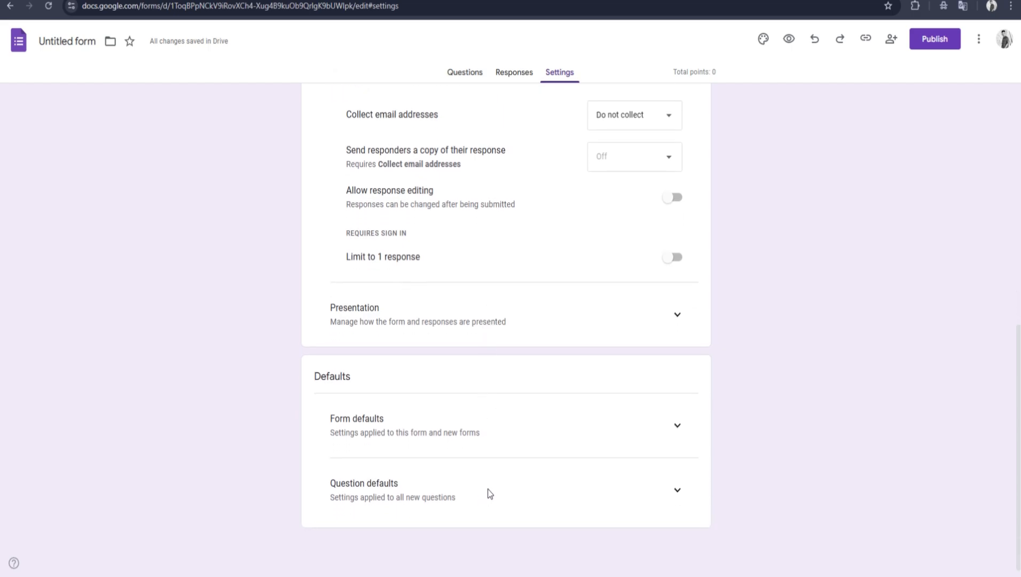
Step: Turn off the quiz setting and preview the form as respondents see it
scroll(487, 490, up, 9)
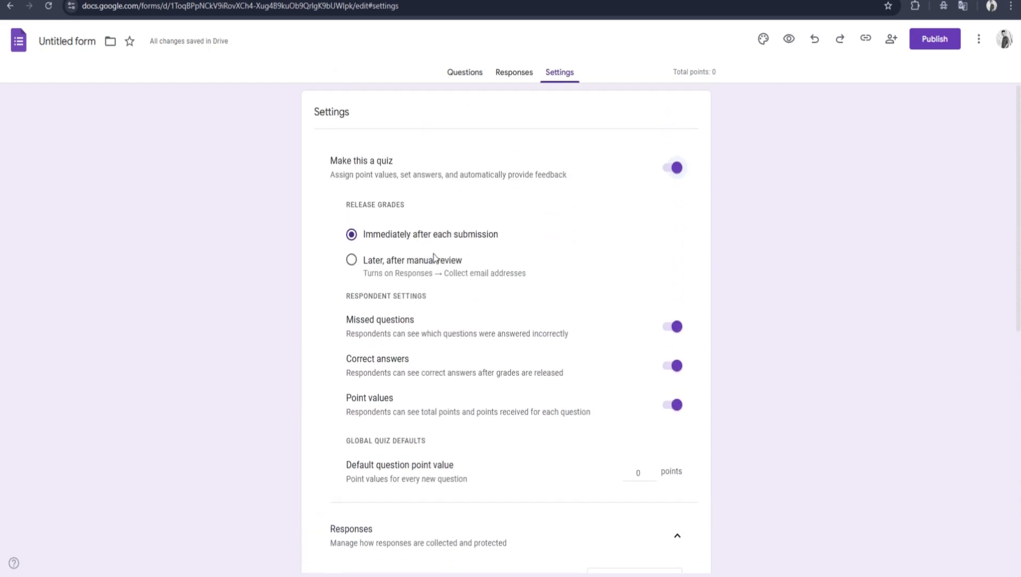
click(671, 173)
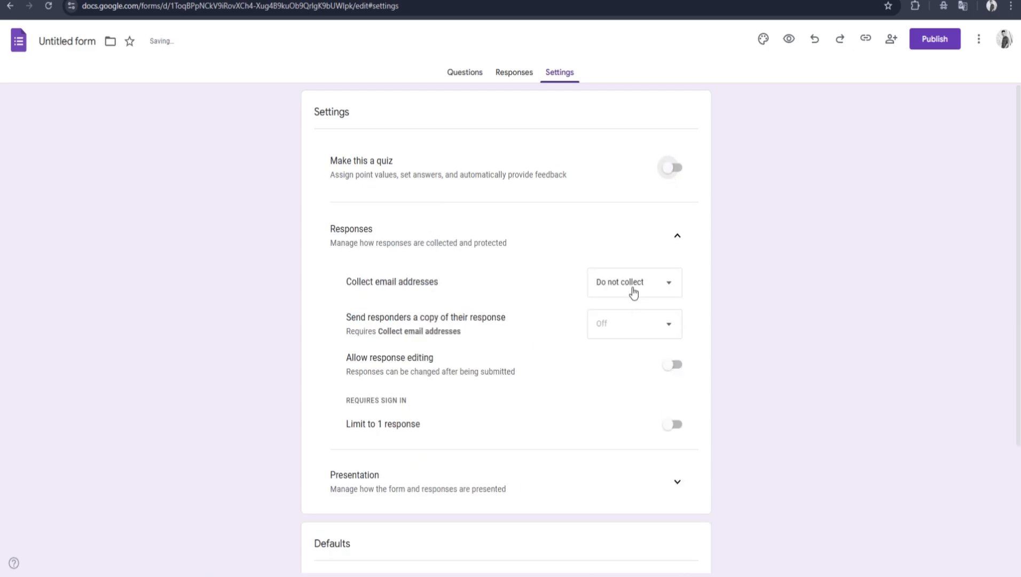
click(465, 73)
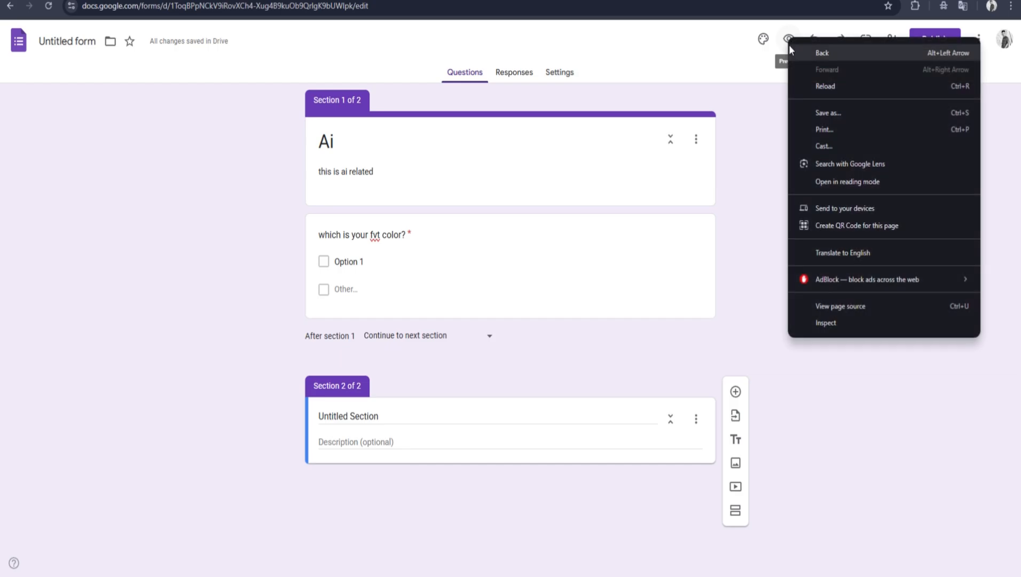
click(789, 40)
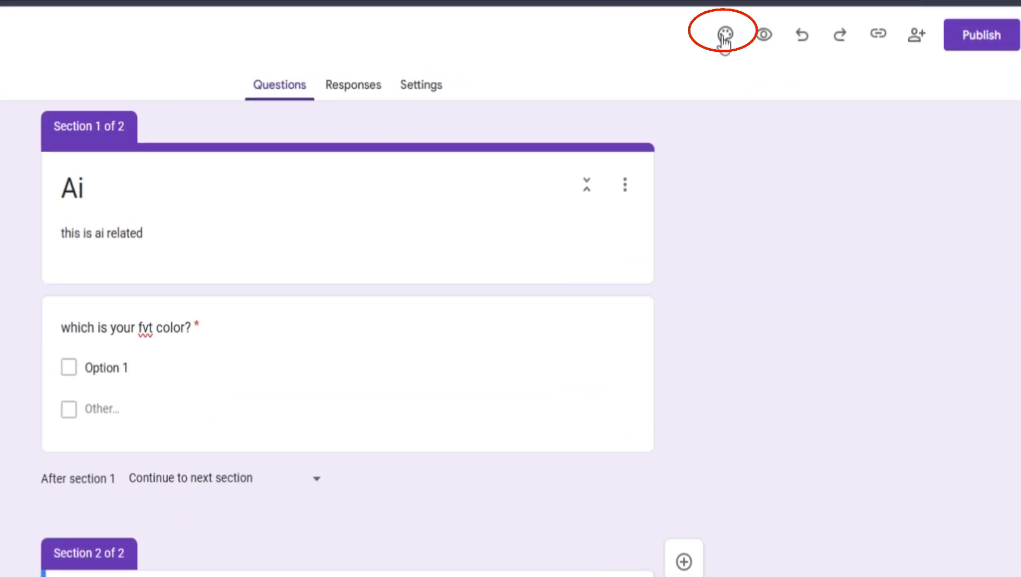
Step: Set the form's theme color to Blue #4285F4 and its header font to Comic Sans MS
click(755, 36)
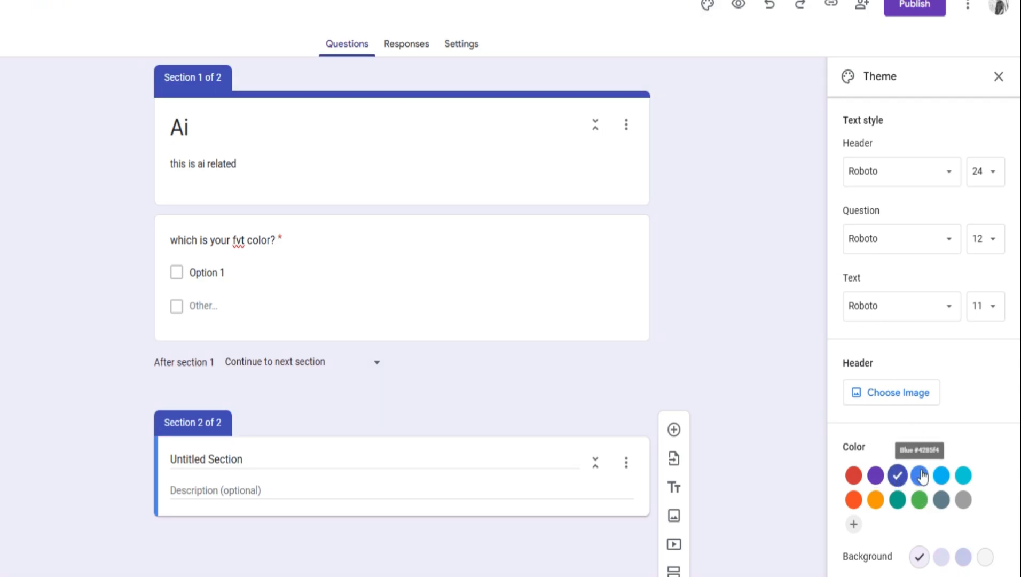
click(920, 474)
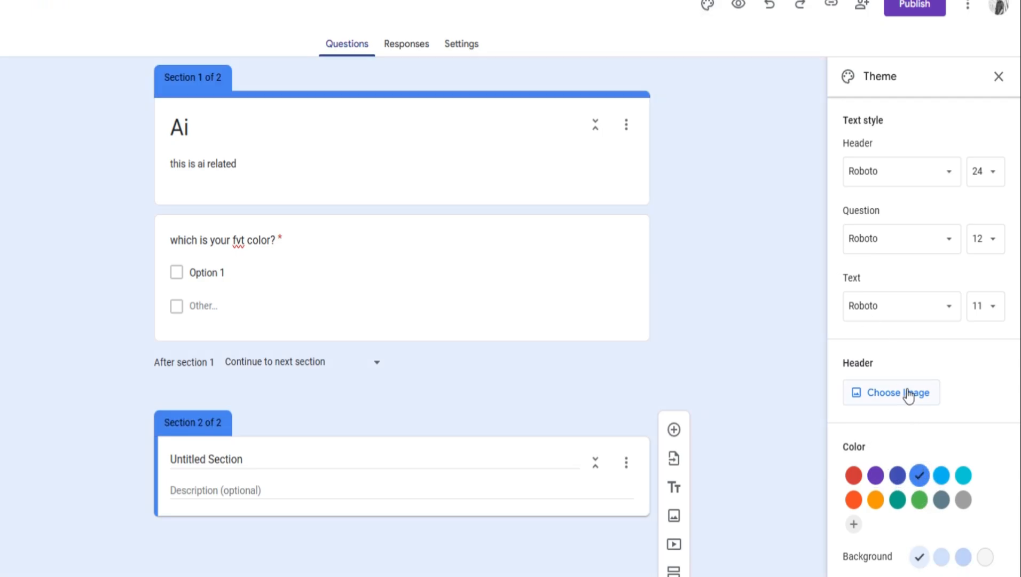
click(874, 170)
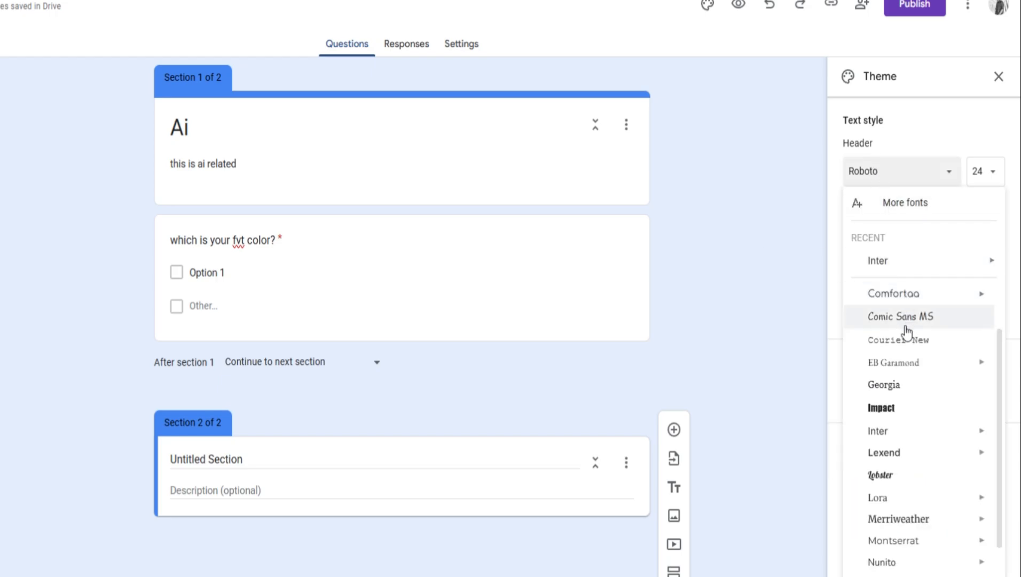
click(900, 319)
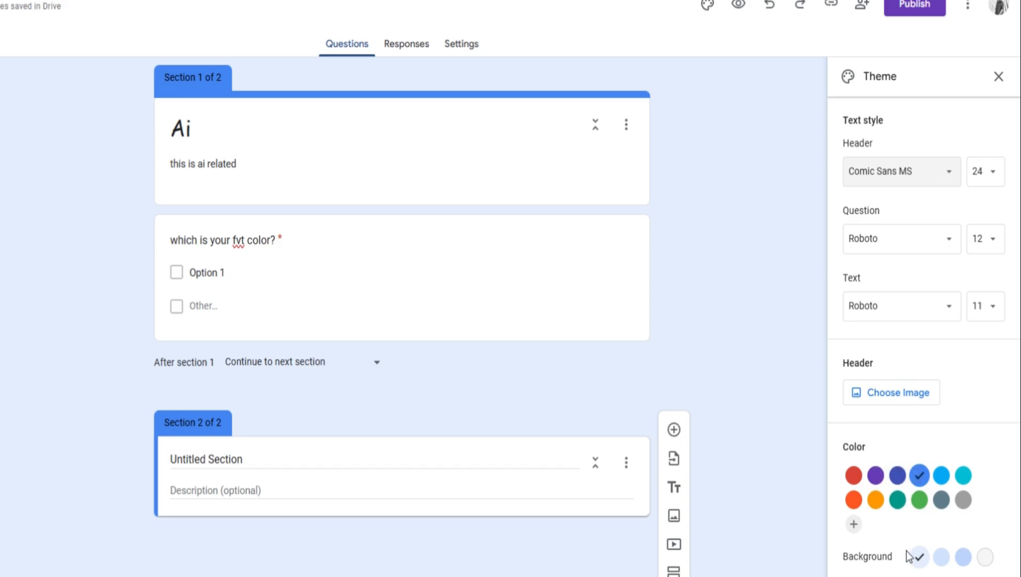
Step: Add the dark blue light-streaks picture from the Work and School themes as the form's header image
click(883, 393)
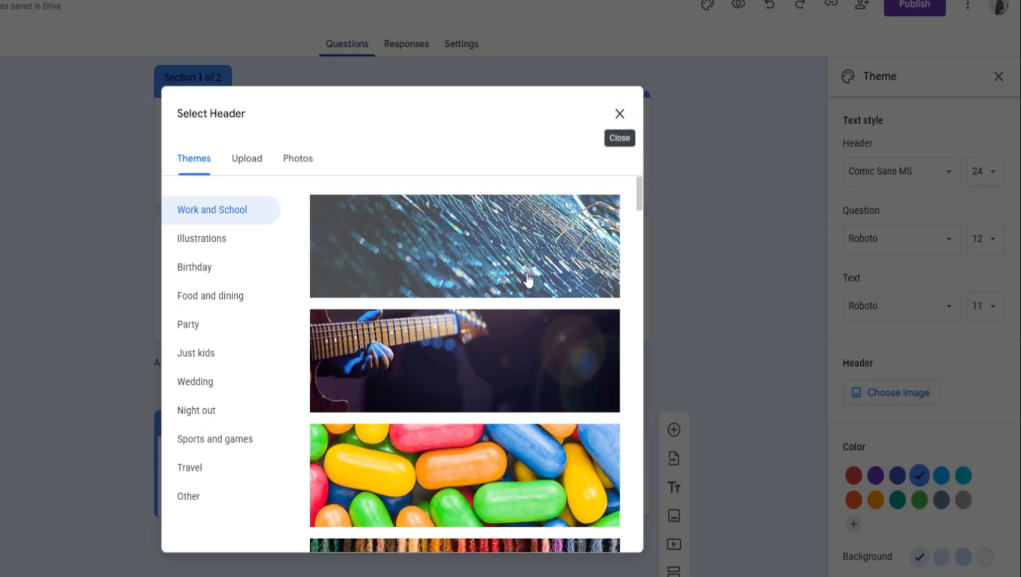
click(529, 279)
click(605, 531)
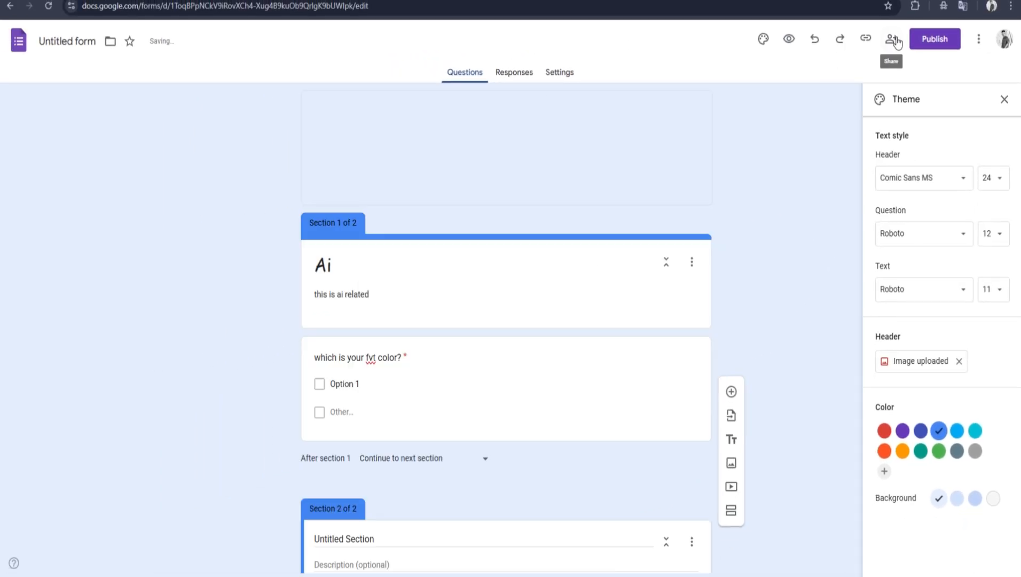
Step: Set the form's Editor view sharing access to Anyone with the link, and close the sharing and theme options
click(889, 38)
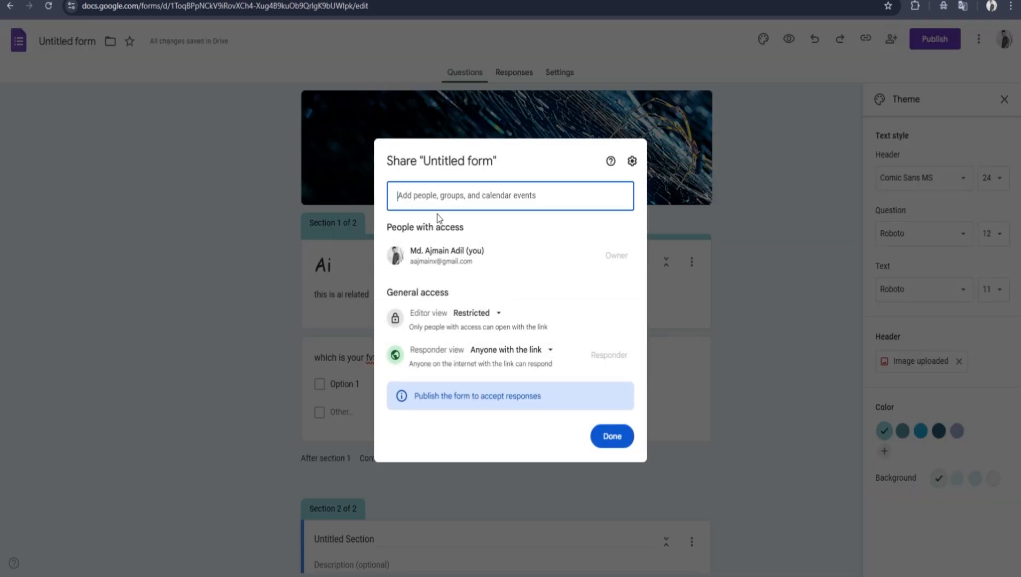
click(436, 204)
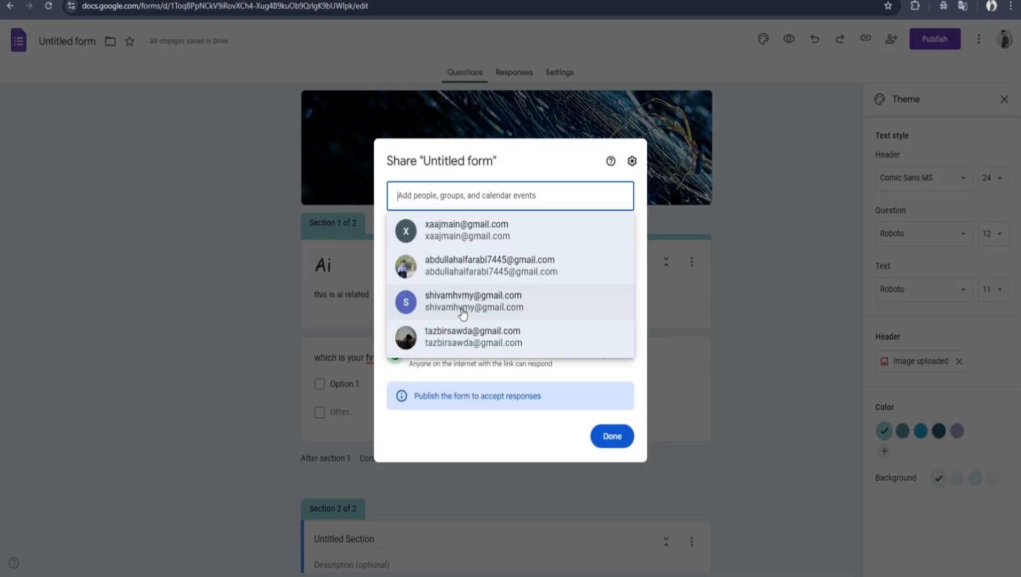
click(535, 165)
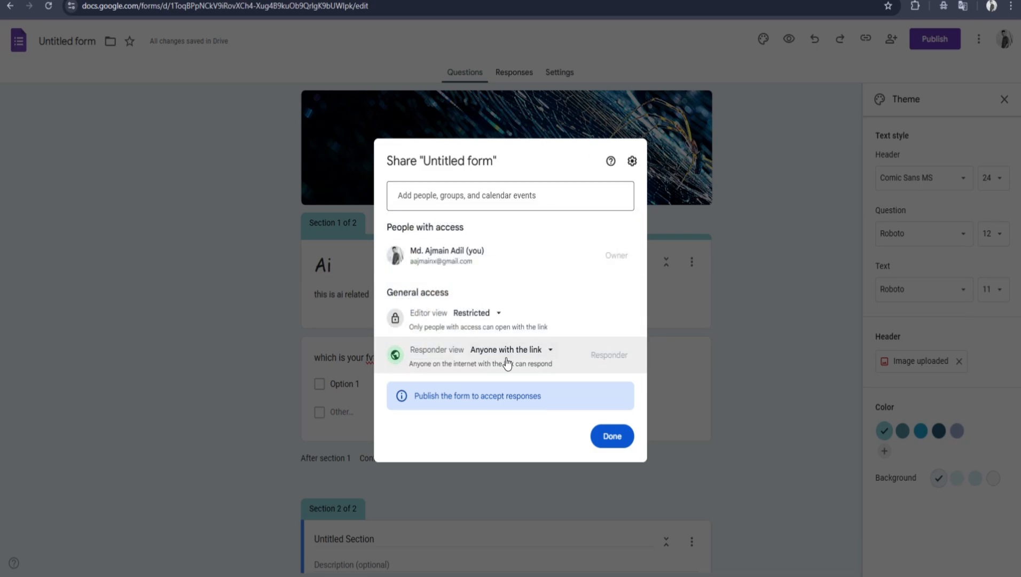
click(479, 316)
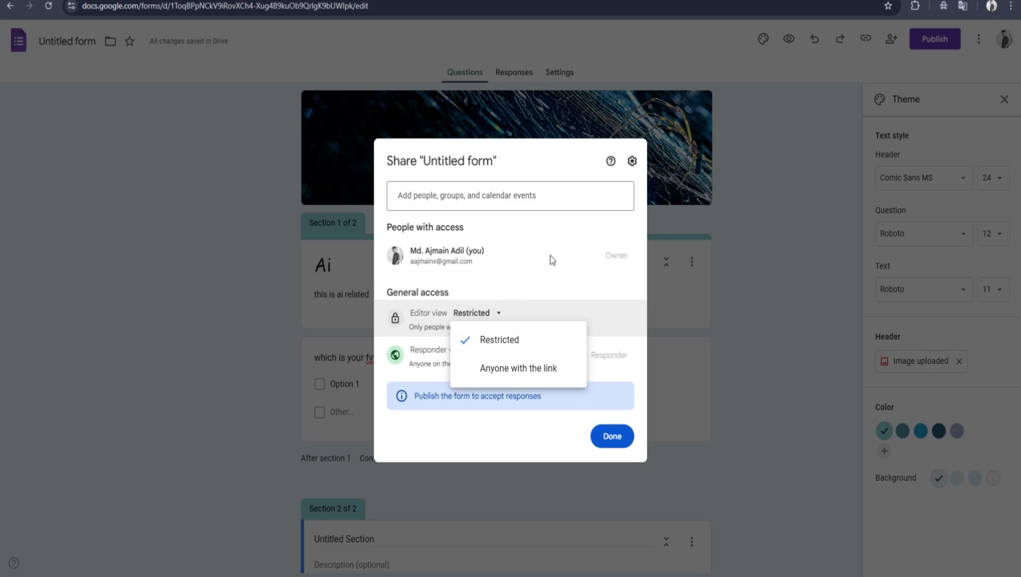
click(532, 375)
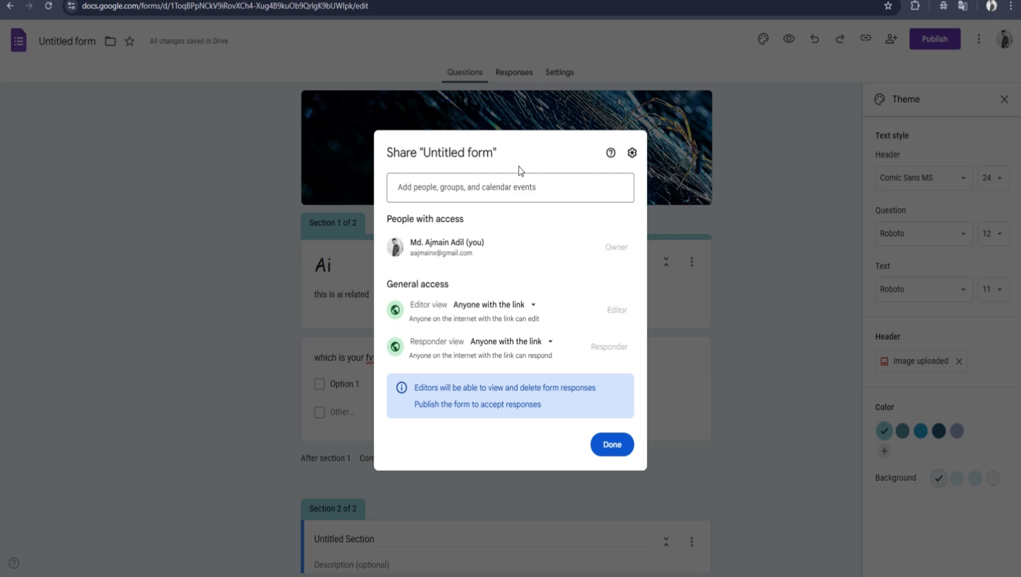
click(524, 126)
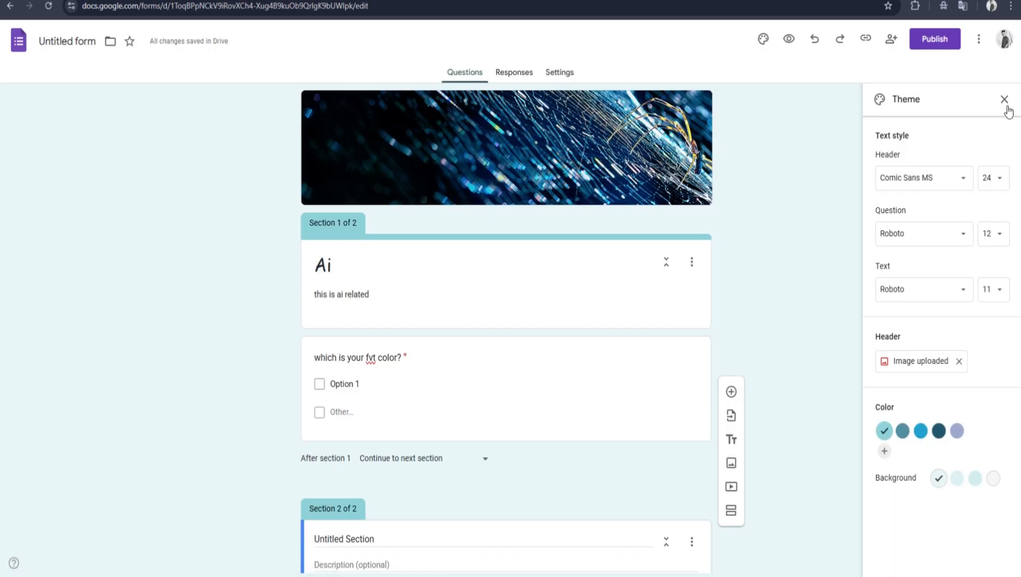
click(1006, 97)
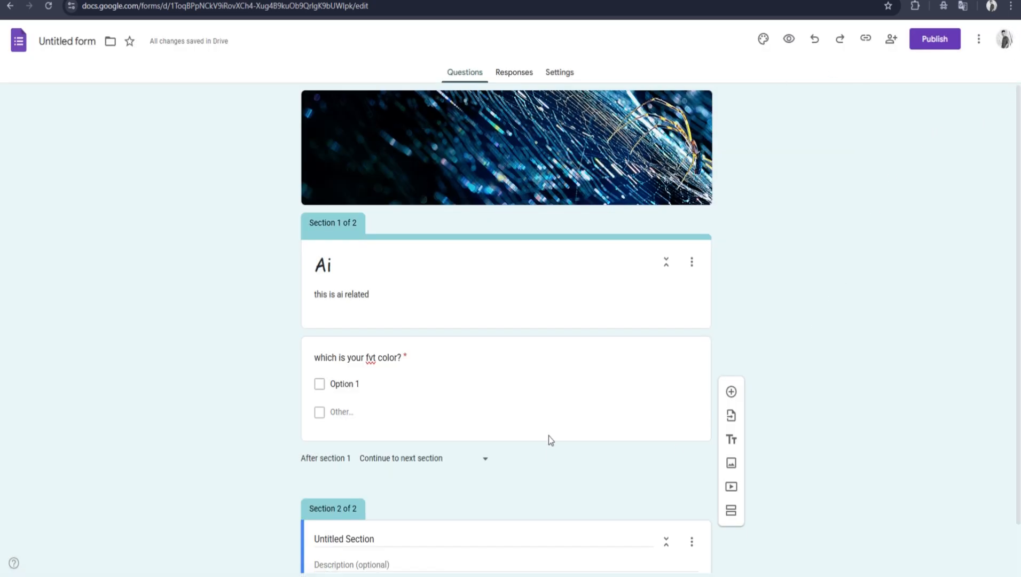
scroll(539, 378, down, 1)
scroll(533, 386, up, 1)
scroll(546, 323, down, 1)
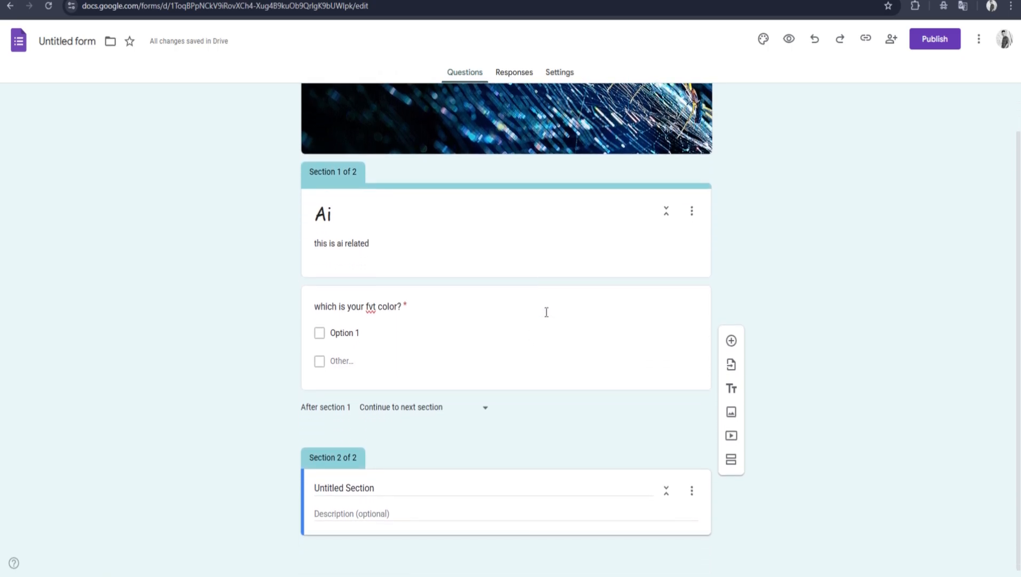
scroll(529, 267, up, 1)
Step: Link the form's responses to a new spreadsheet named "Untitled form (Responses)", view it and return to the form
click(513, 75)
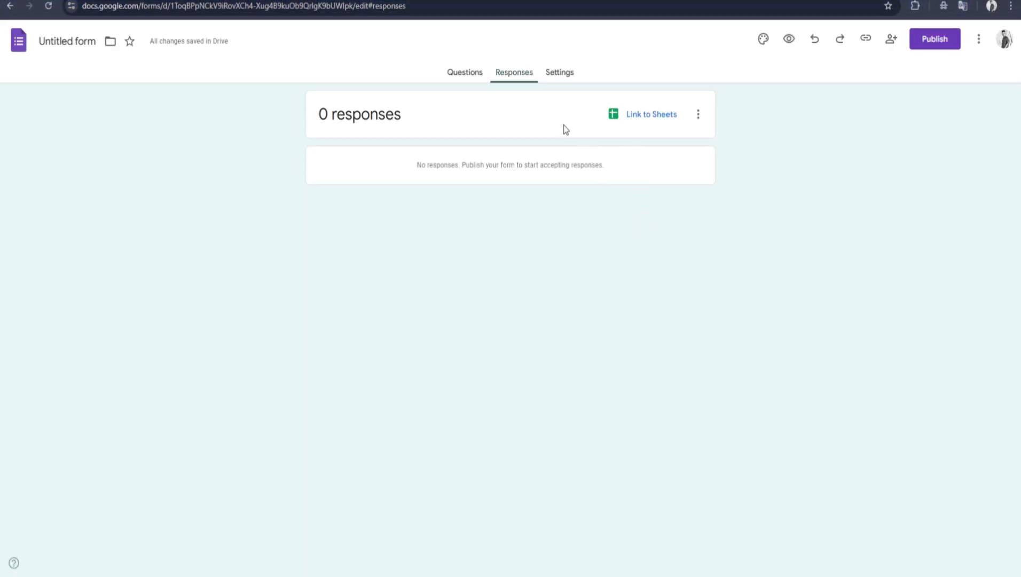
click(640, 115)
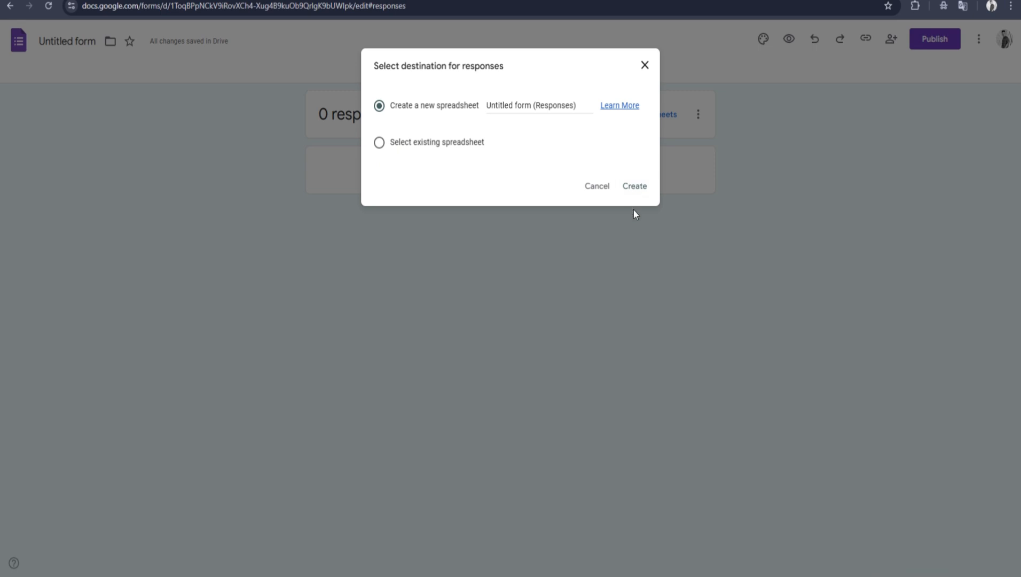
click(634, 185)
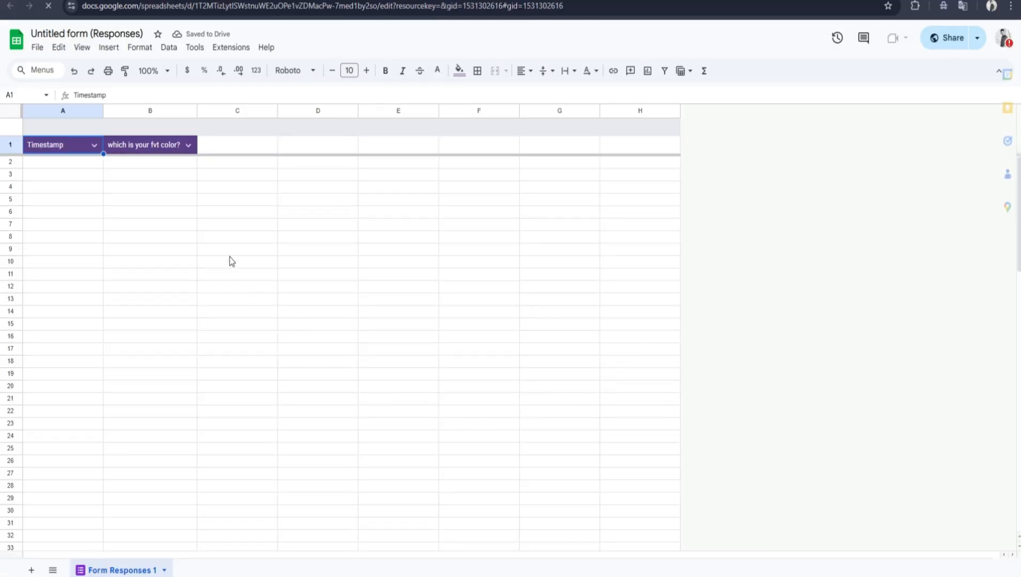
click(165, 335)
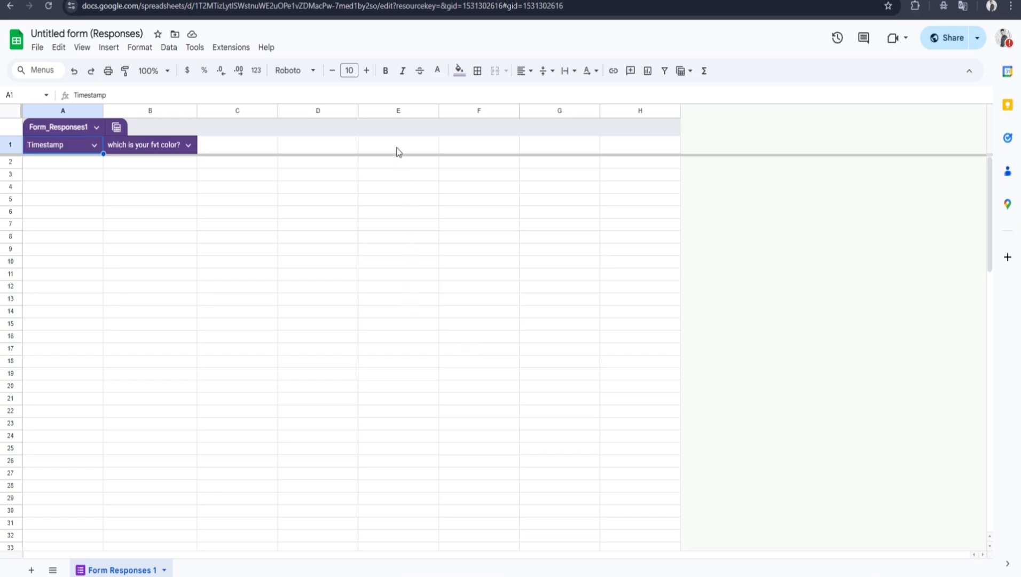
click(364, 0)
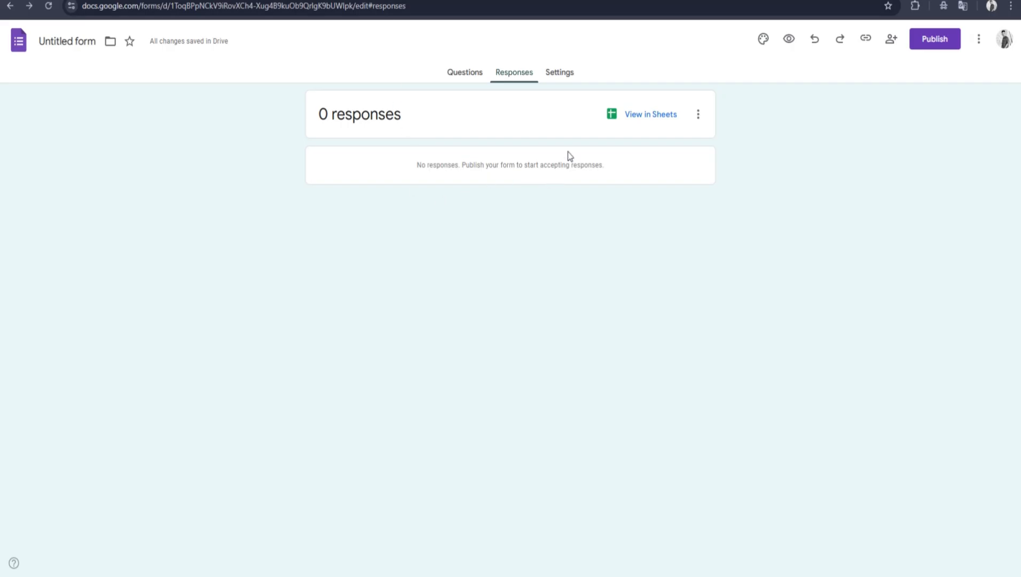
Step: Return to the form's questions and look through both sections and the form's additional options
click(458, 80)
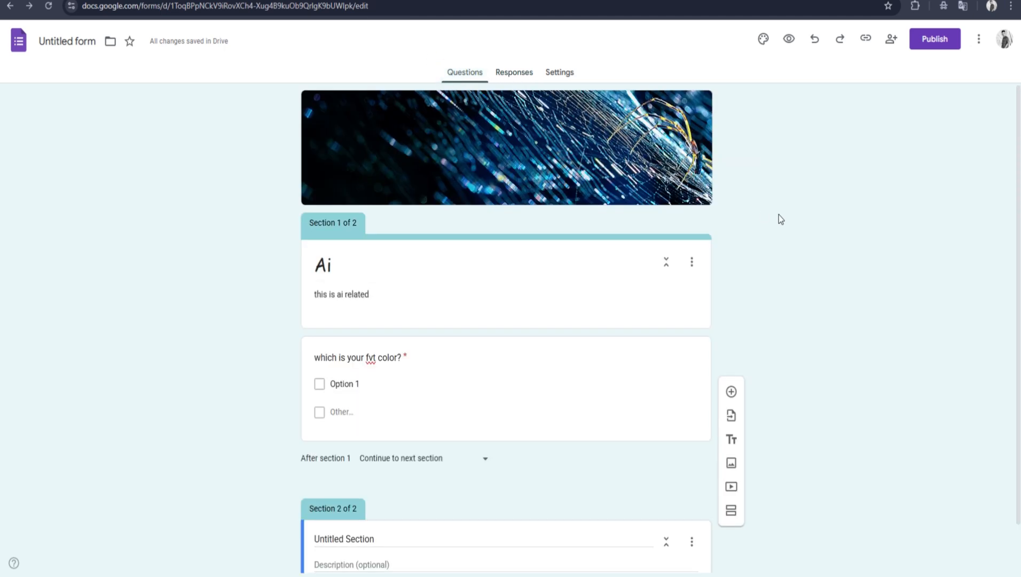
scroll(965, 160, down, 1)
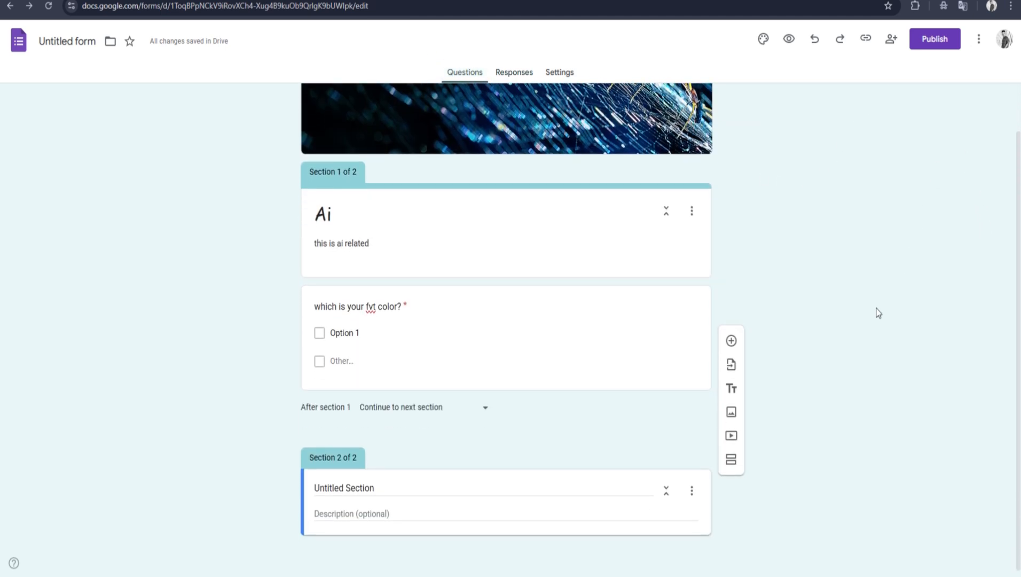
scroll(804, 184, up, 1)
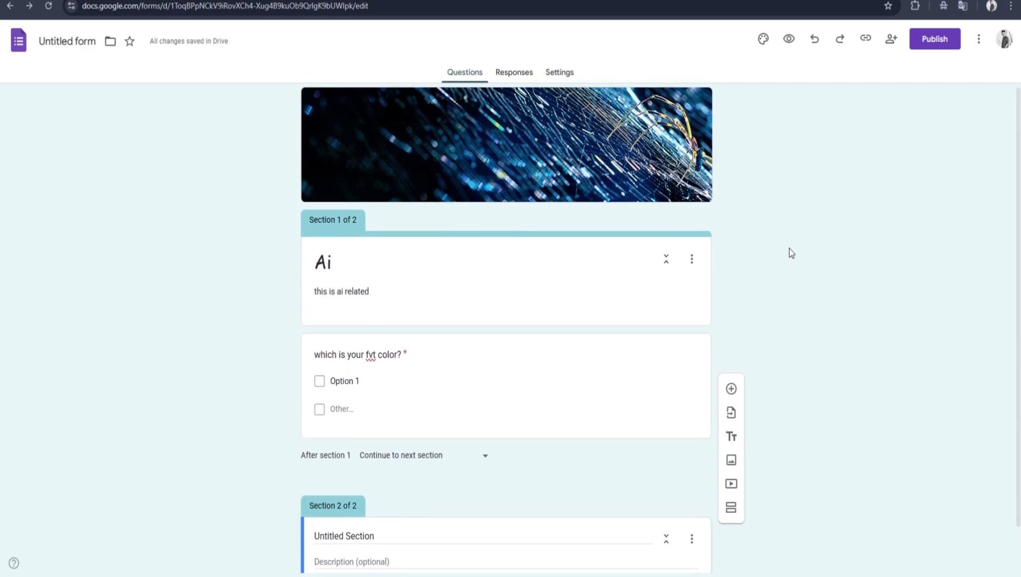
scroll(787, 184, down, 1)
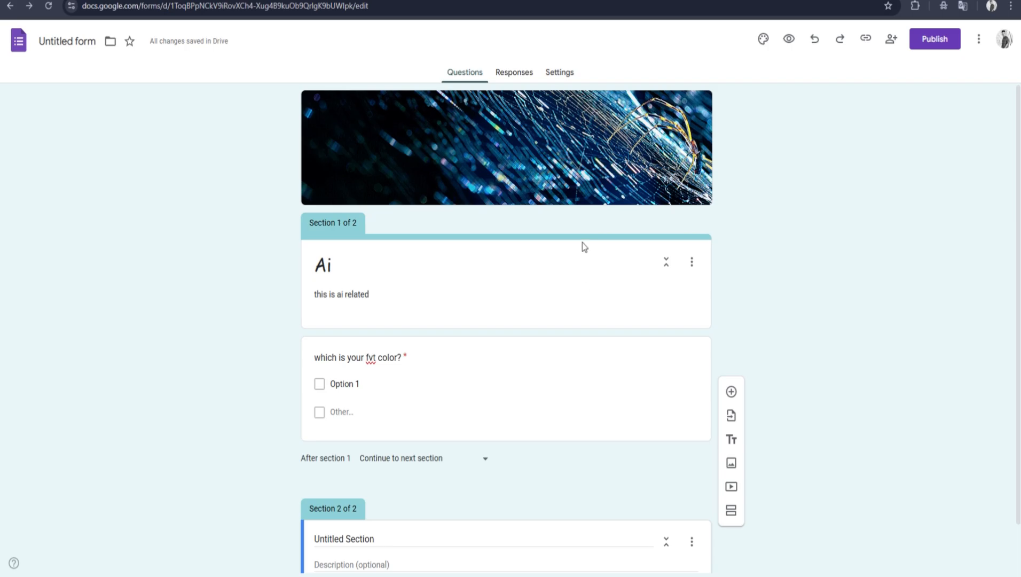
scroll(876, 283, down, 1)
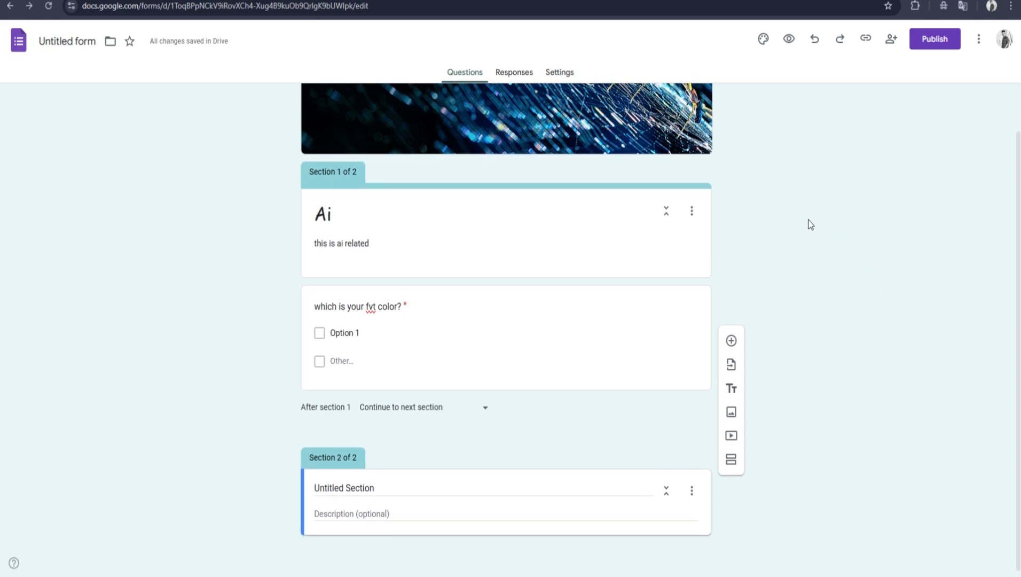
click(692, 213)
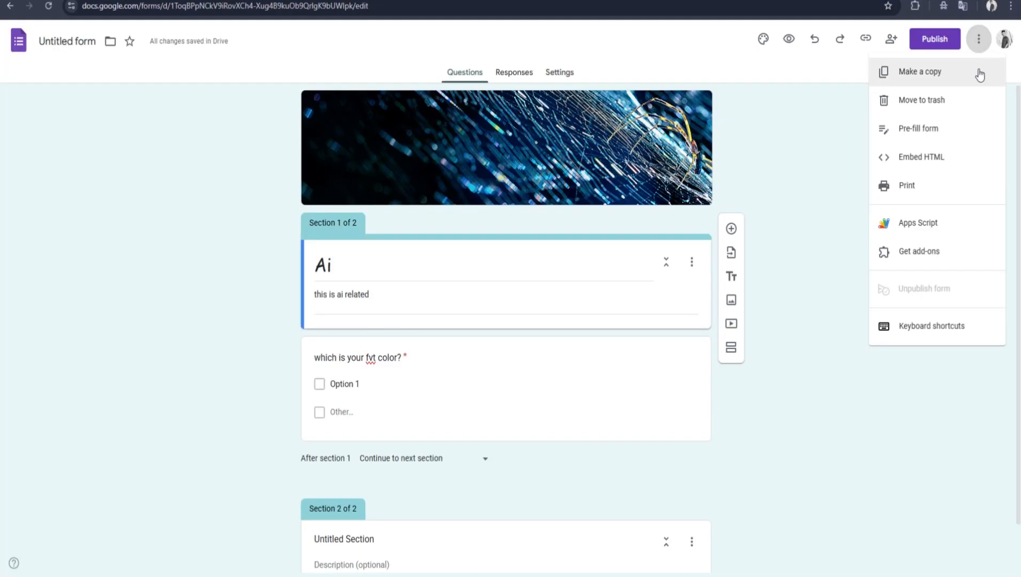
click(945, 374)
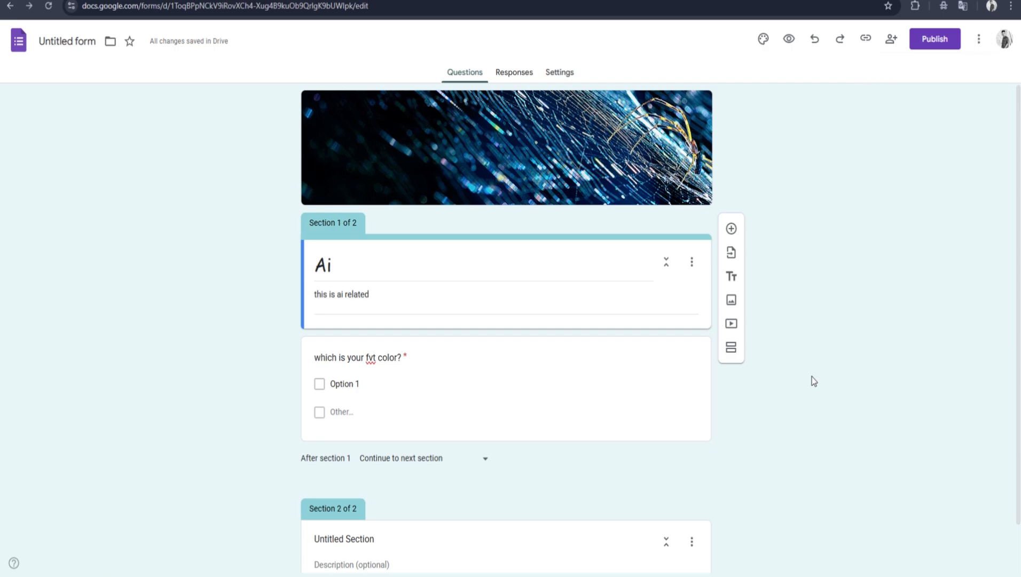
scroll(624, 406, down, 1)
scroll(622, 406, up, 1)
scroll(843, 203, down, 1)
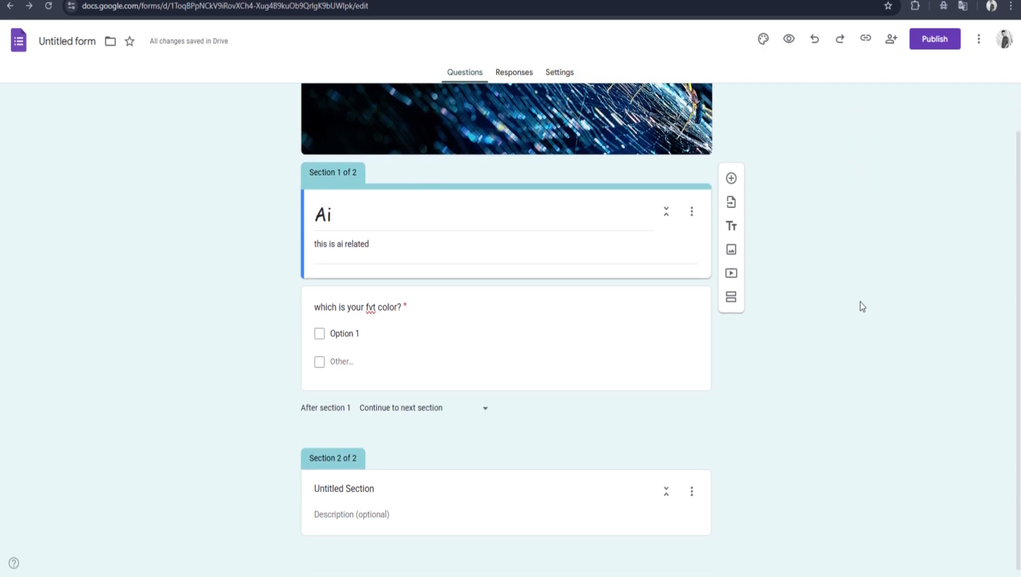
scroll(860, 299, up, 1)
scroll(853, 227, down, 1)
scroll(847, 275, up, 1)
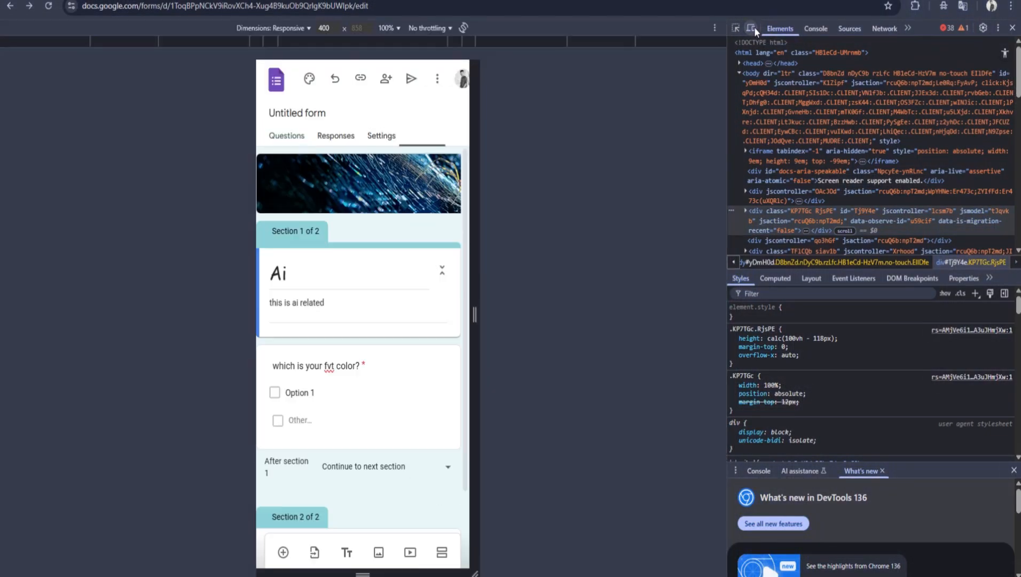
Step: Examine the form's mobile layout at a responsive width of 400 and close the developer tools
scroll(399, 333, down, 3)
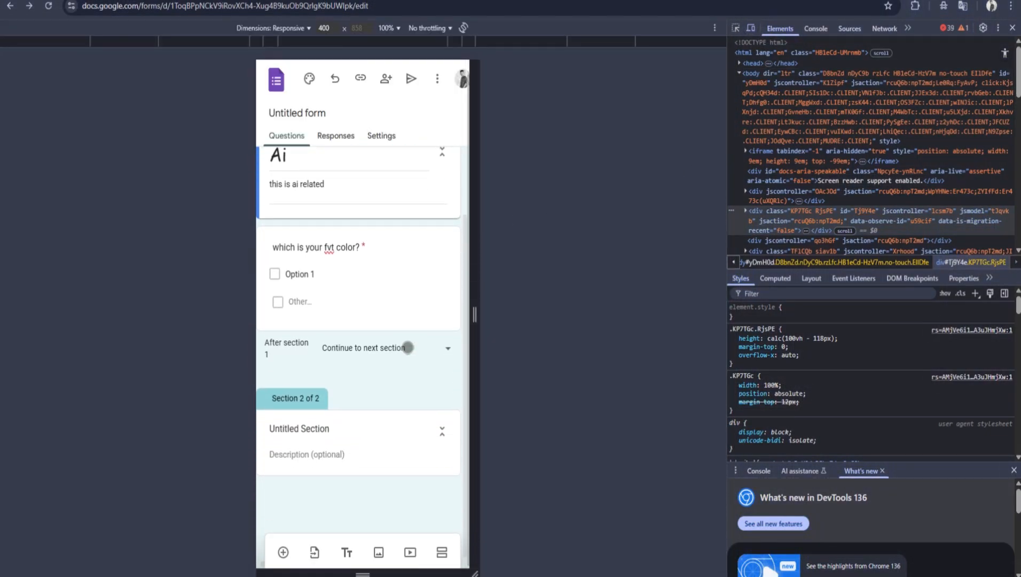
scroll(399, 480, up, 3)
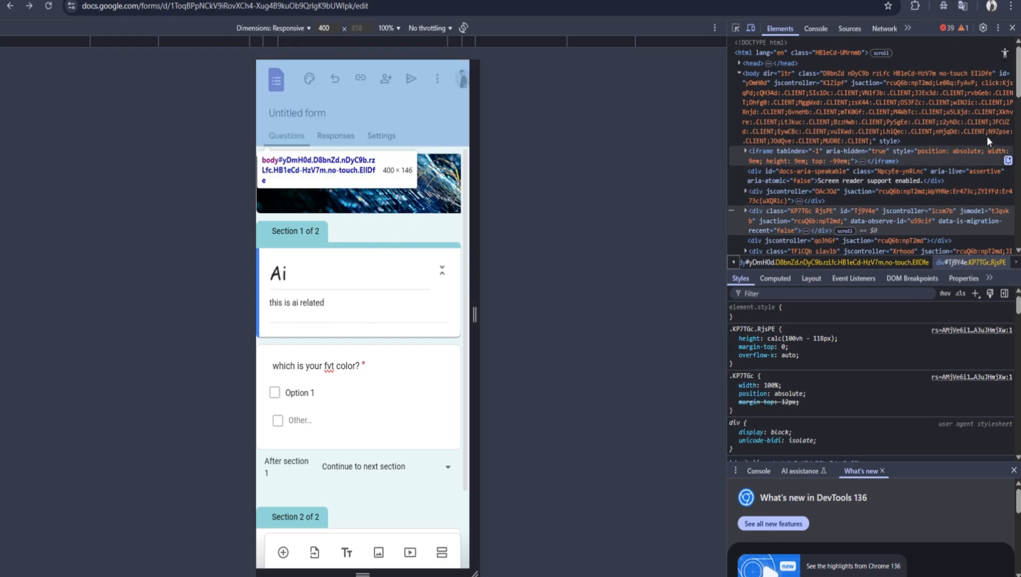
click(1012, 27)
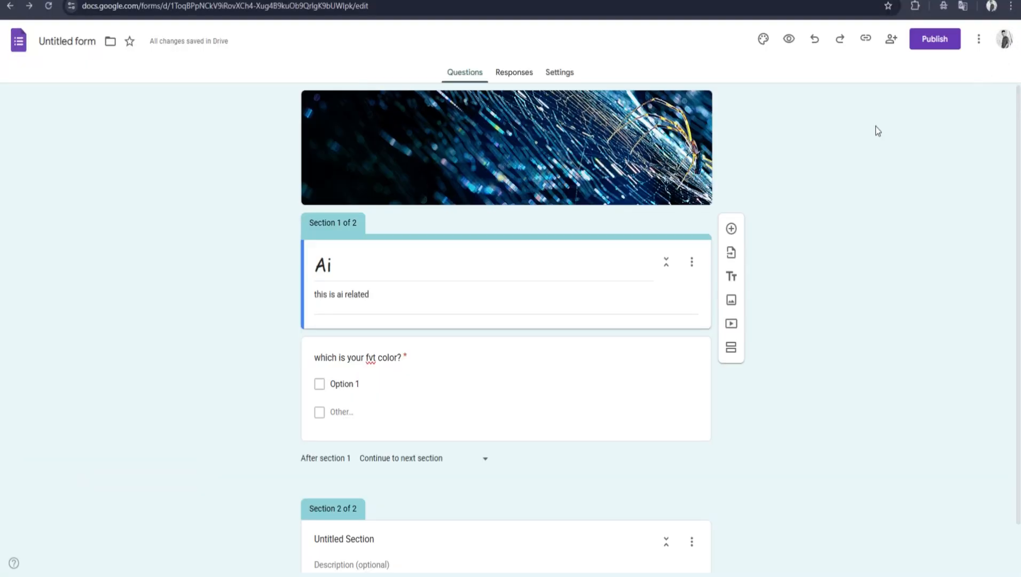
Step: Copy the link to the unpublished form and open the form's publishing options
scroll(753, 314, down, 1)
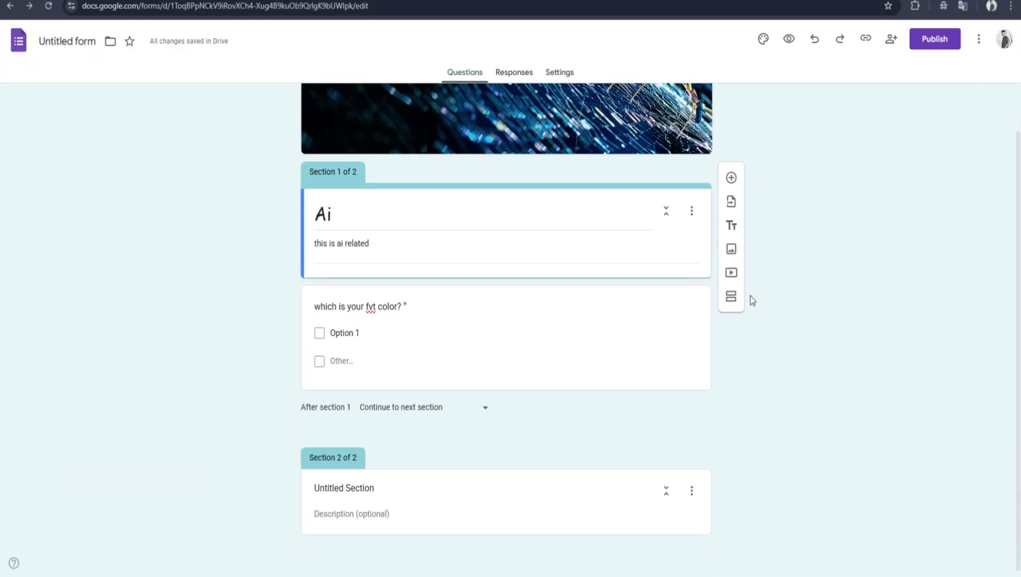
scroll(748, 338, up, 1)
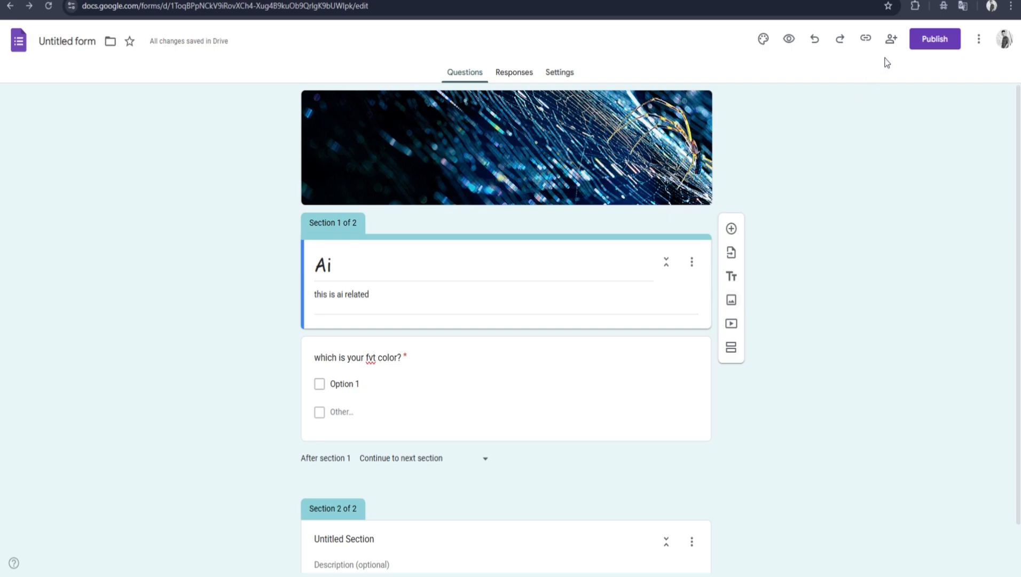
click(866, 46)
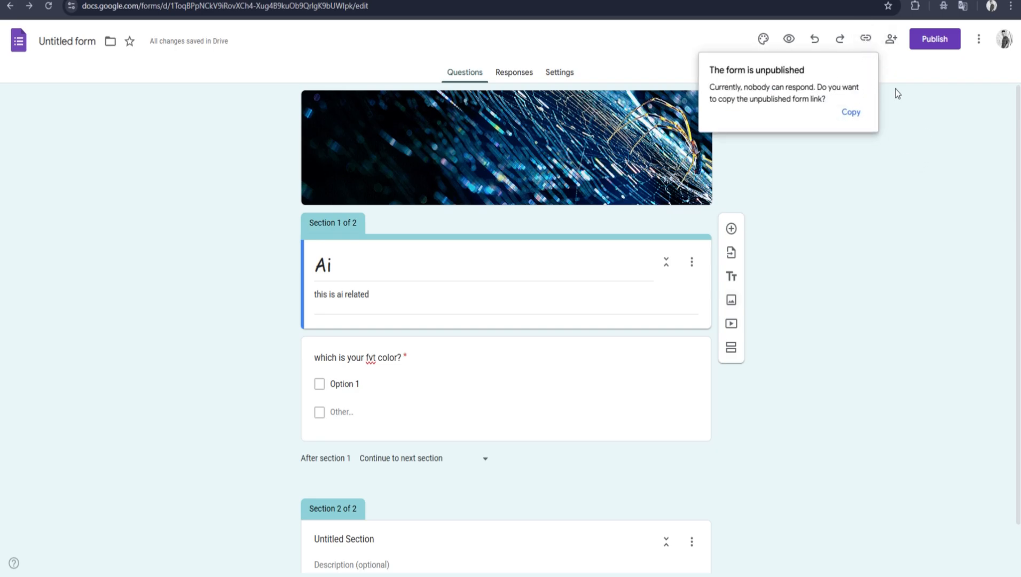
click(852, 113)
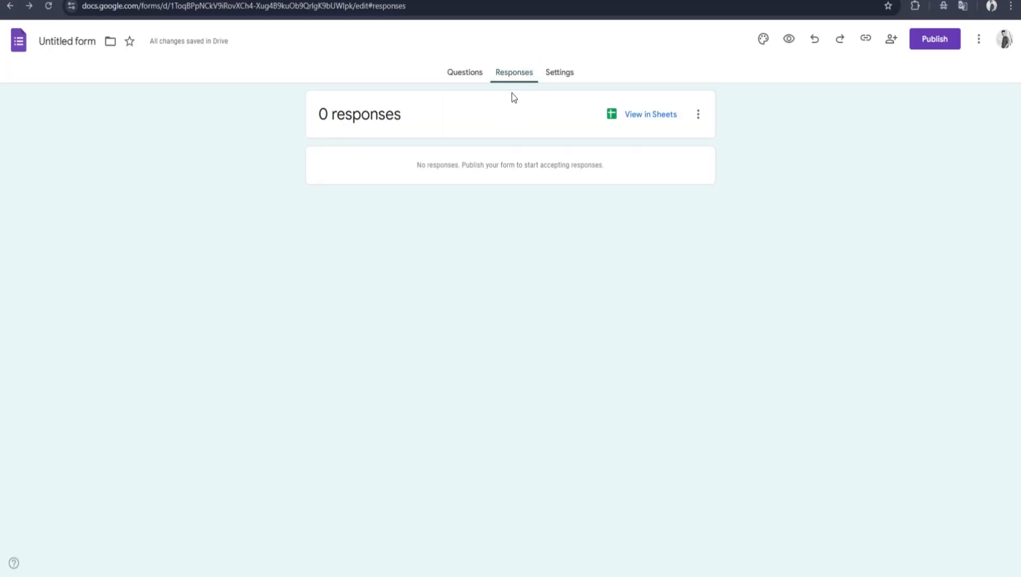
click(929, 41)
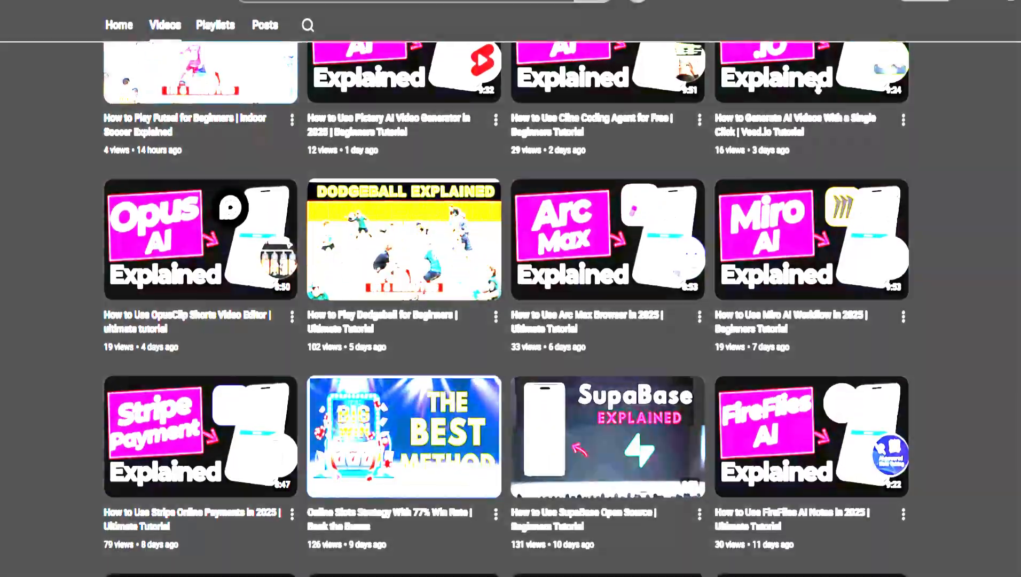
Step: Look through the latest videos on The Ultimate Explainer channel on YouTube
scroll(510, 288, down, 2)
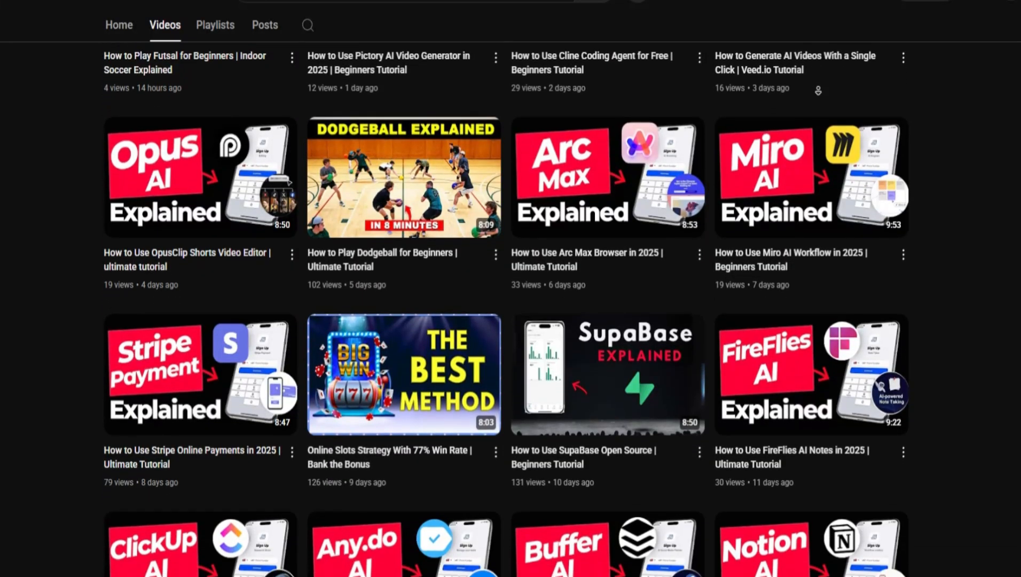
scroll(818, 93, down, 6)
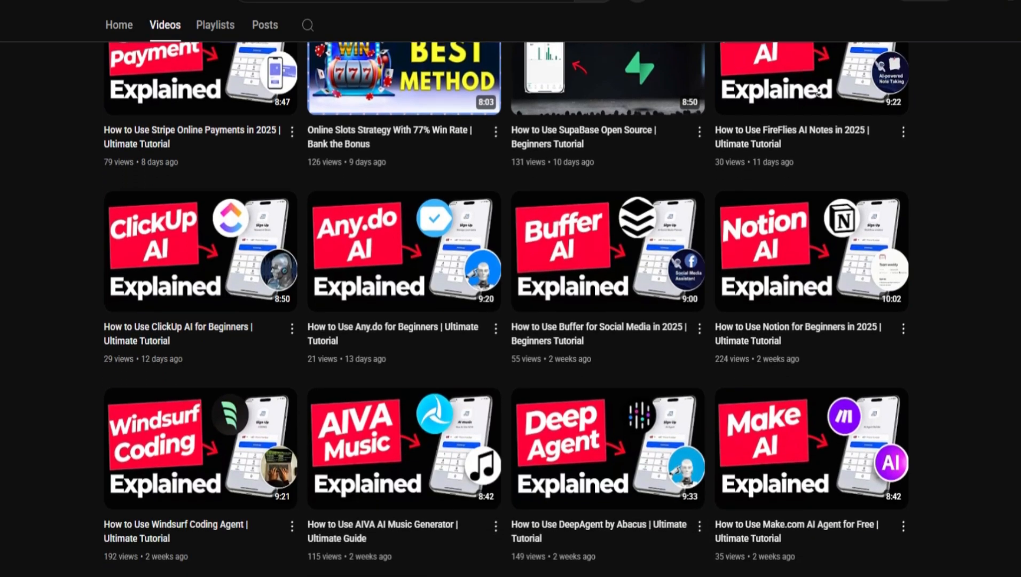
scroll(819, 93, down, 6)
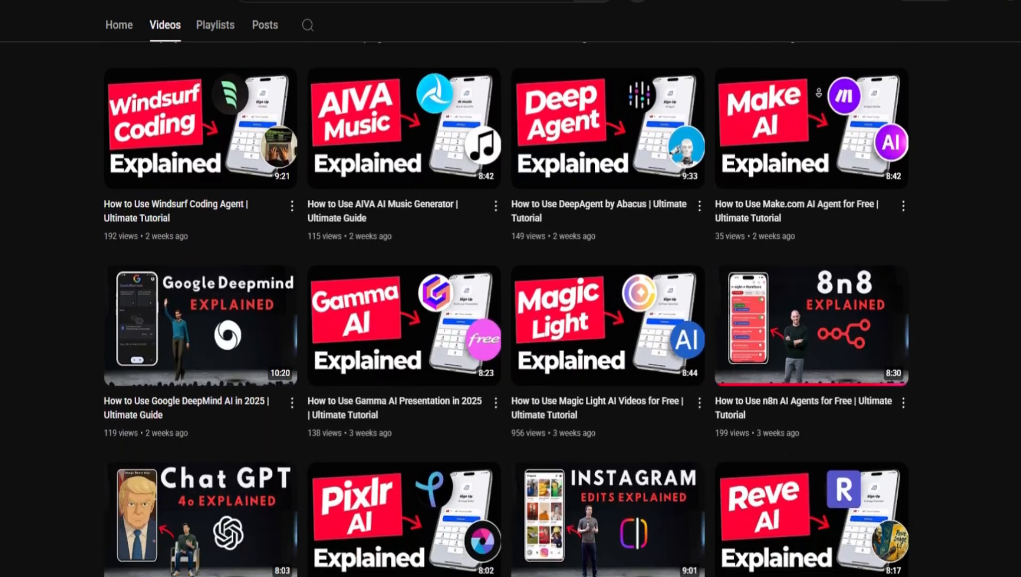
scroll(818, 93, down, 6)
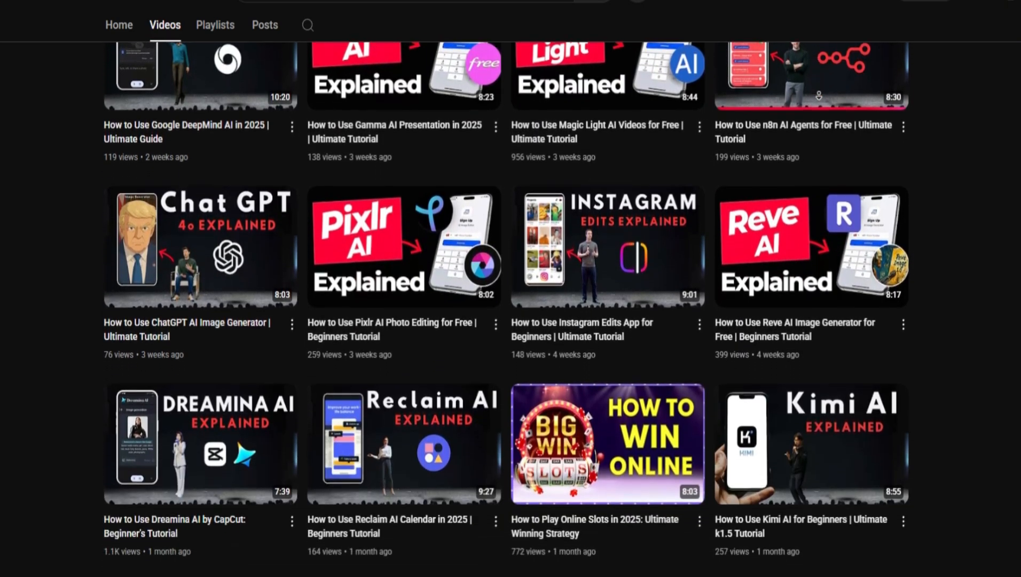
scroll(819, 95, down, 9)
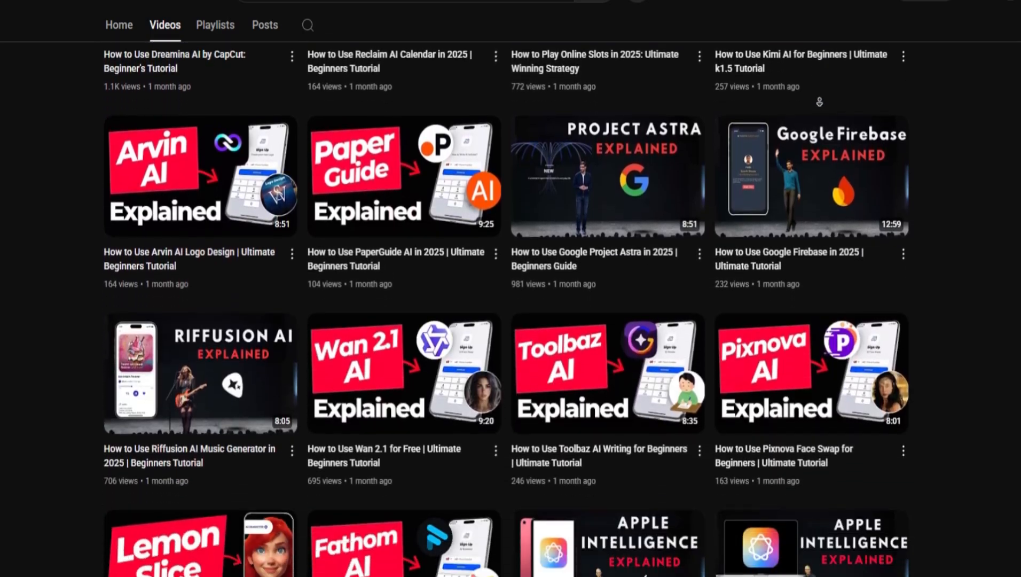
scroll(819, 101, down, 3)
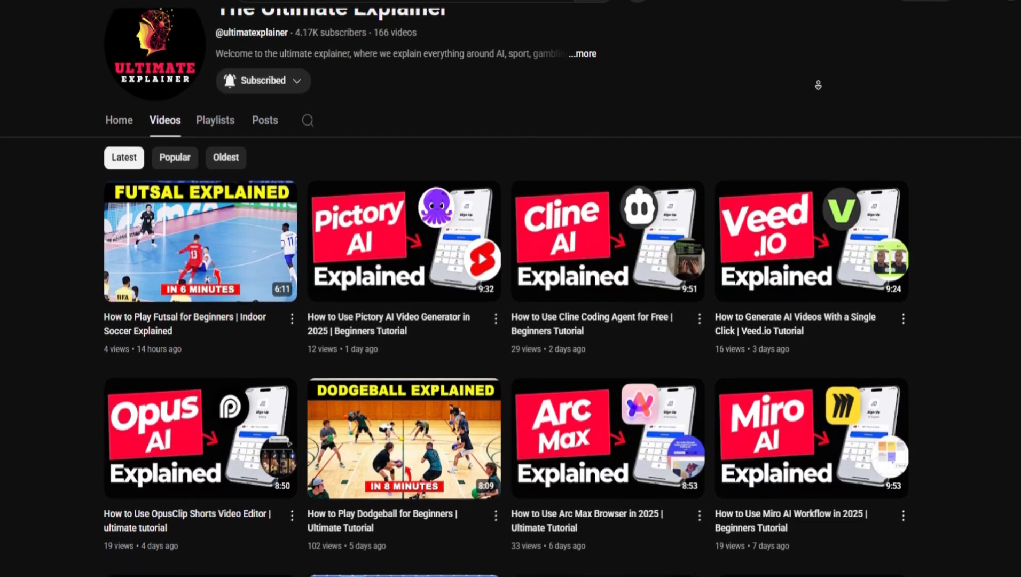
scroll(818, 89, down, 5)
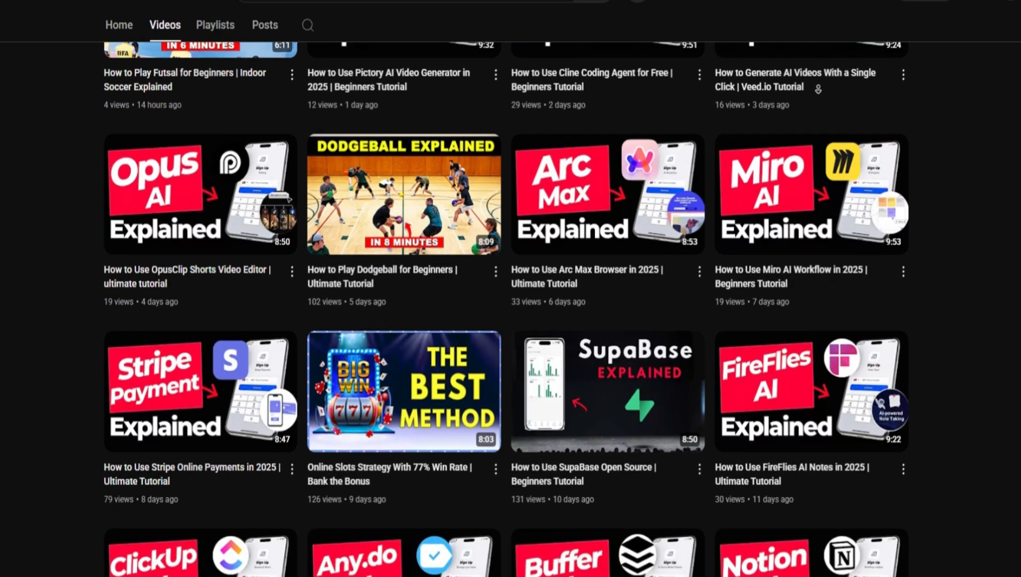
scroll(818, 93, down, 6)
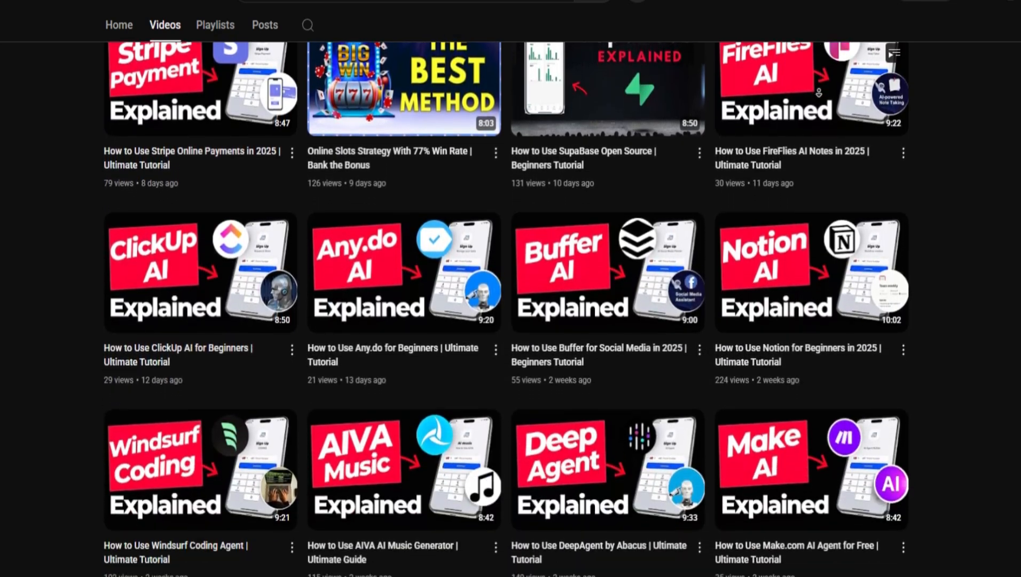
scroll(819, 93, down, 6)
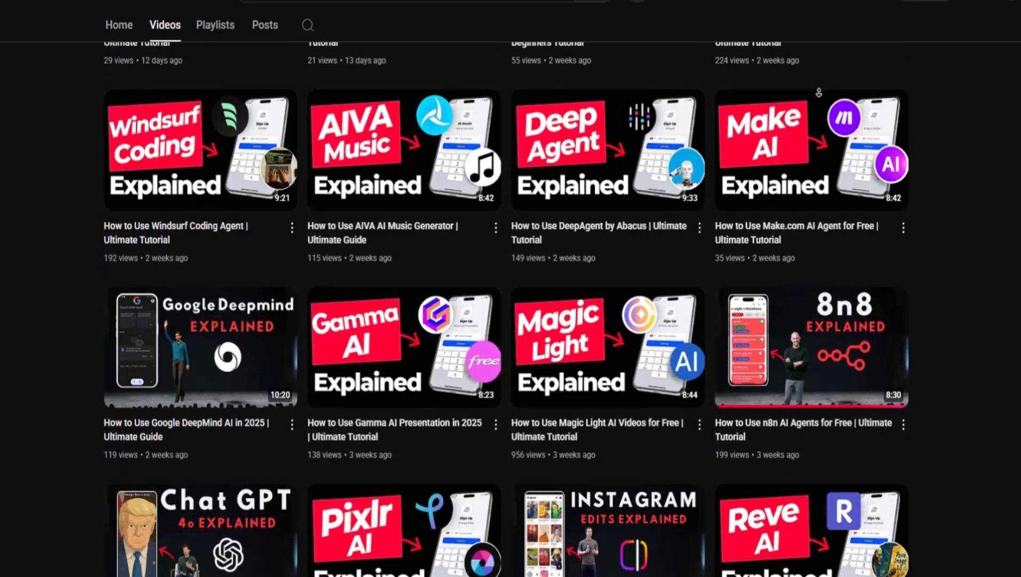
scroll(819, 94, down, 8)
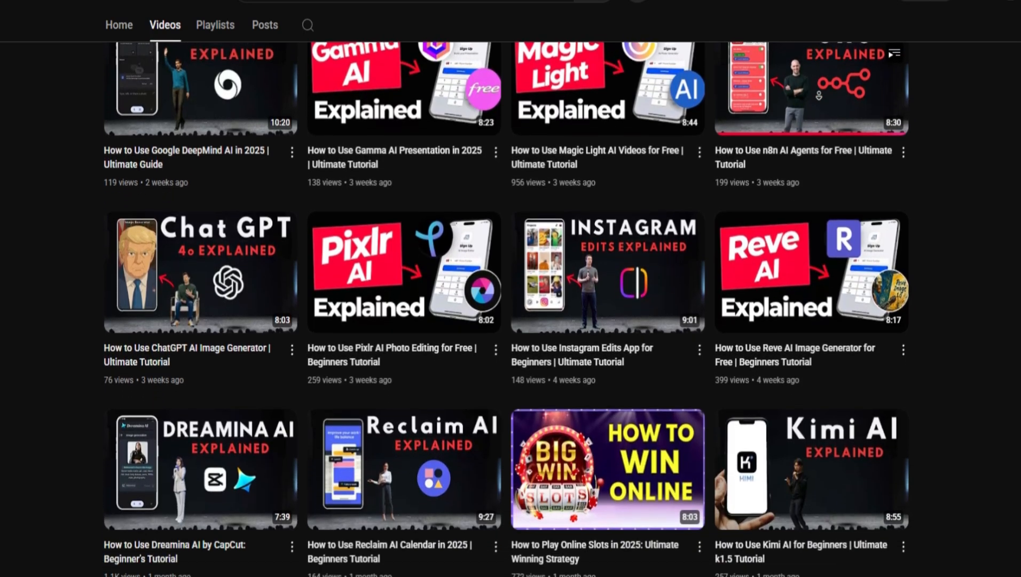
scroll(819, 101, down, 10)
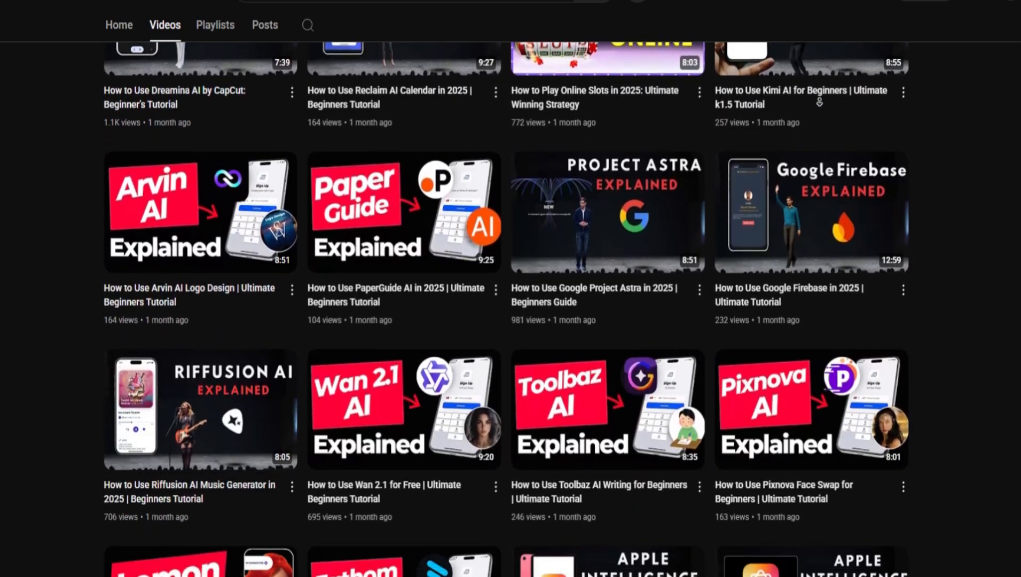
scroll(819, 102, down, 10)
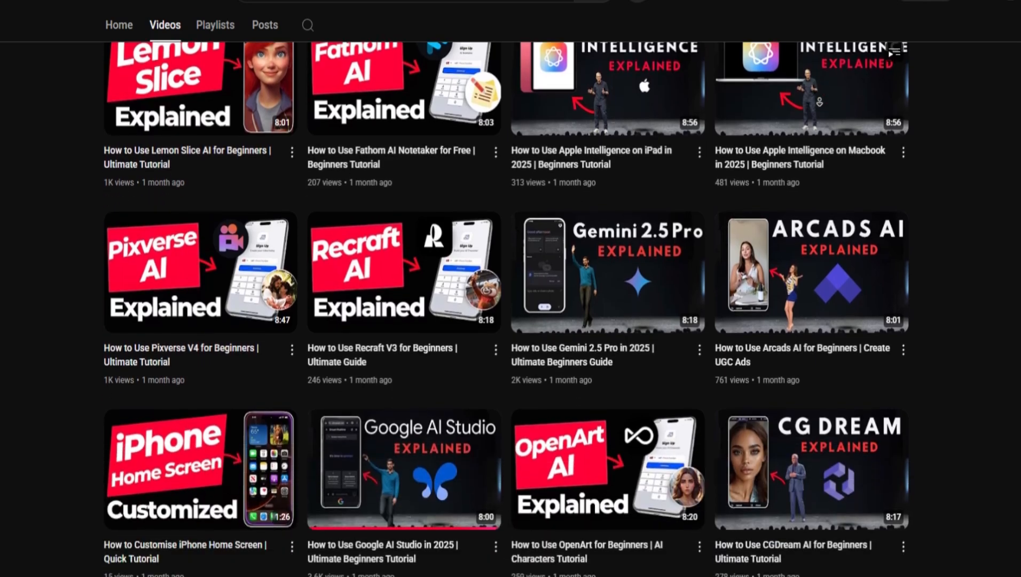